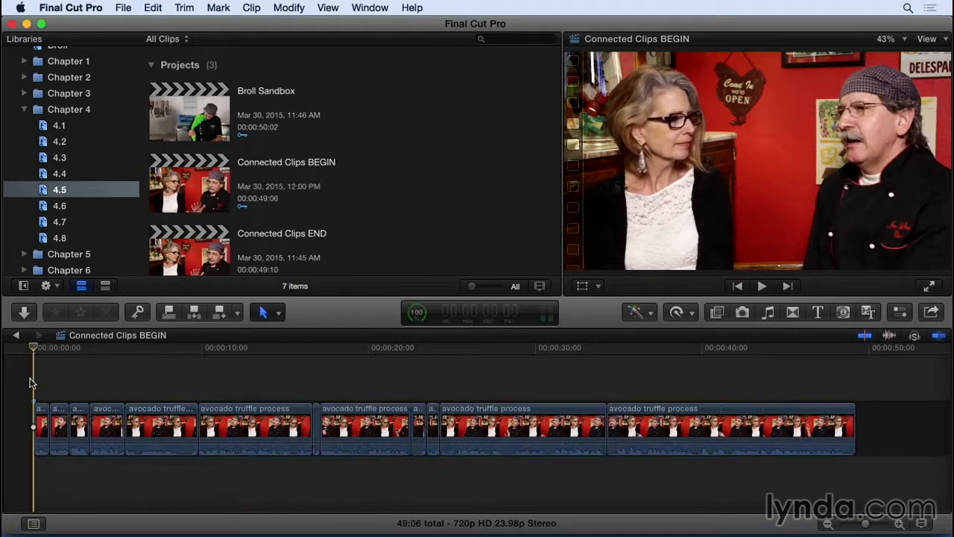
Play back the opening of the interview edit and place the playhead at the cut between the first two clips.
key(space)
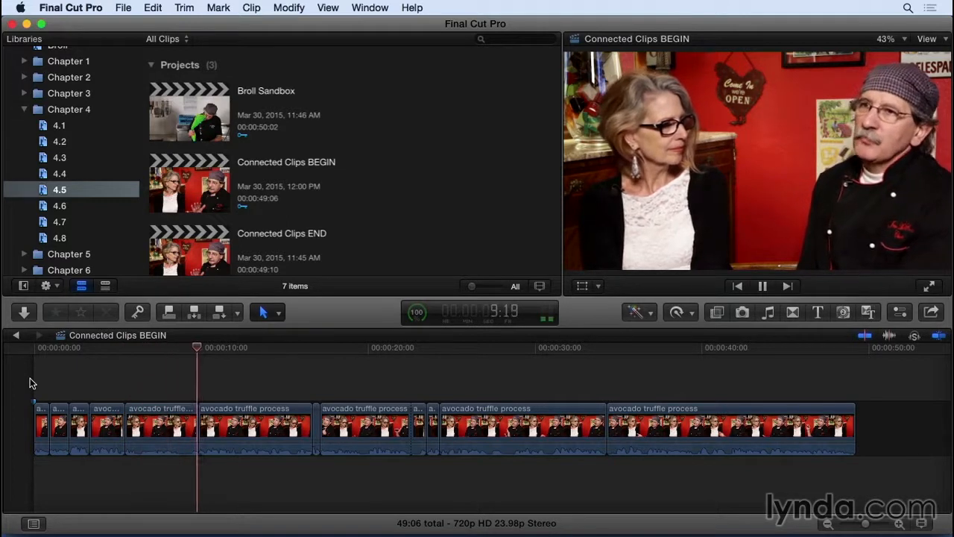
key(space)
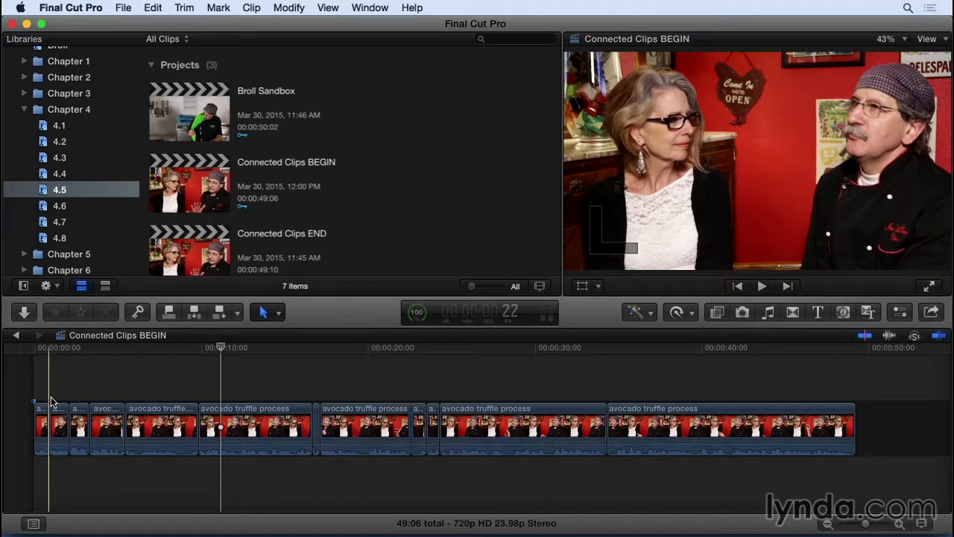
key(super+equal)
key(super+equal)
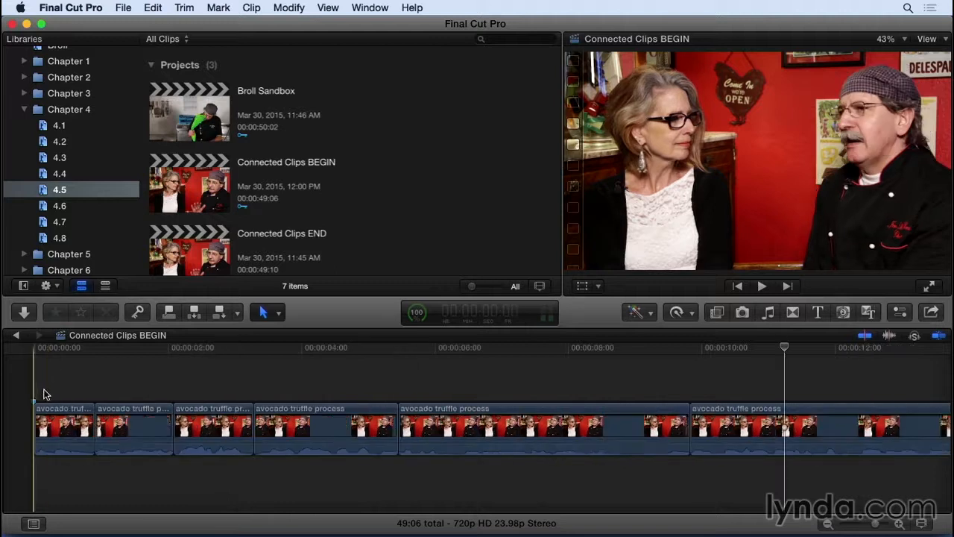
click(94, 349)
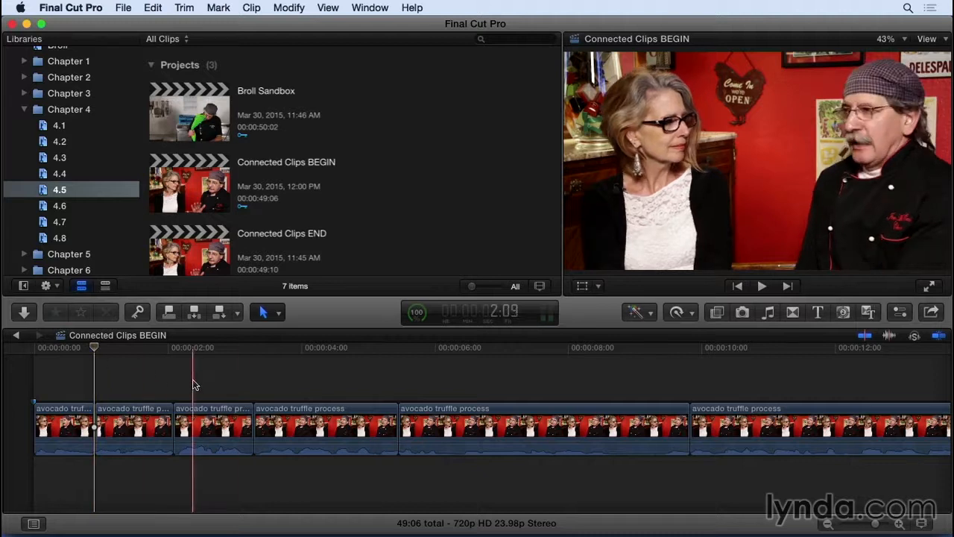
Mark a 3:09 range starting at 33:22 in the Avocado cut CU swish pan clip and connect it at the playhead.
scroll(207, 250, down, 3)
scroll(207, 249, down, 3)
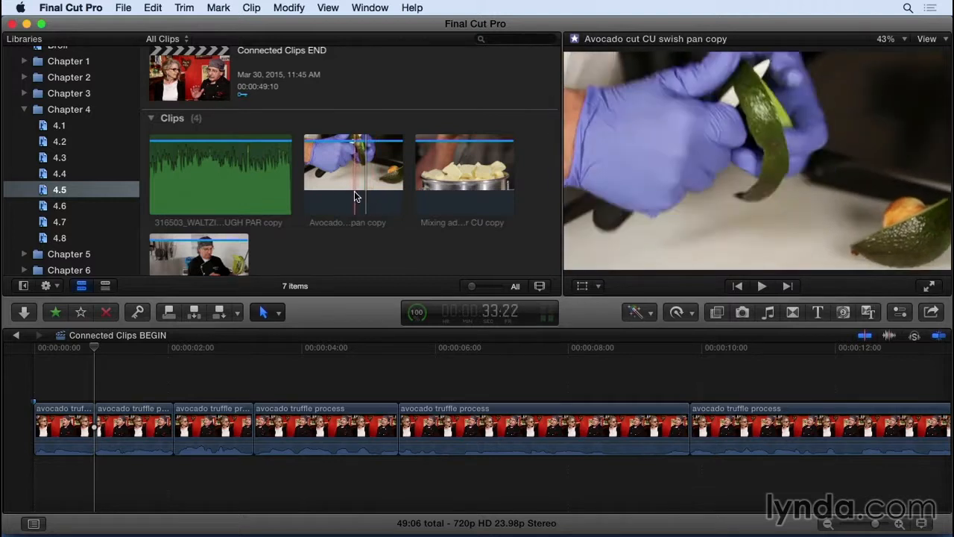
key(i)
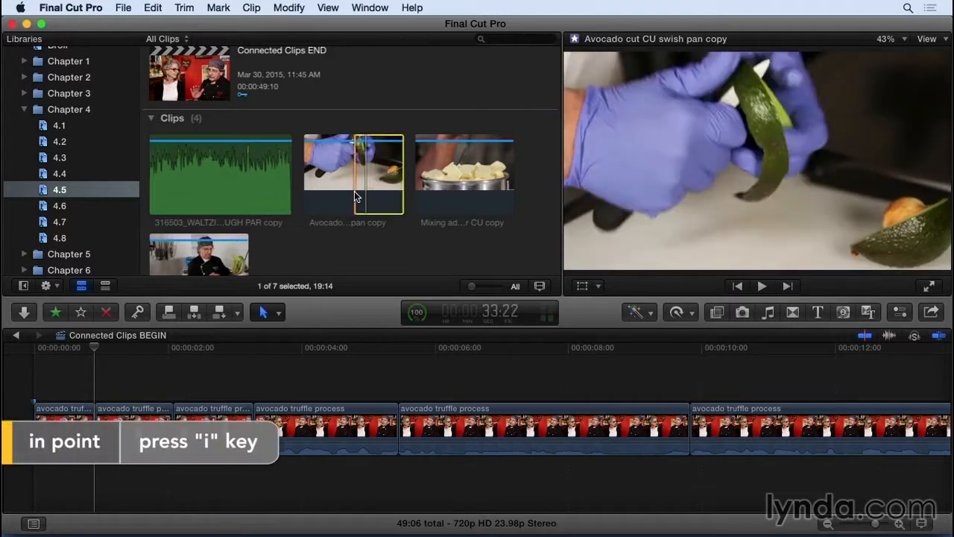
key(l)
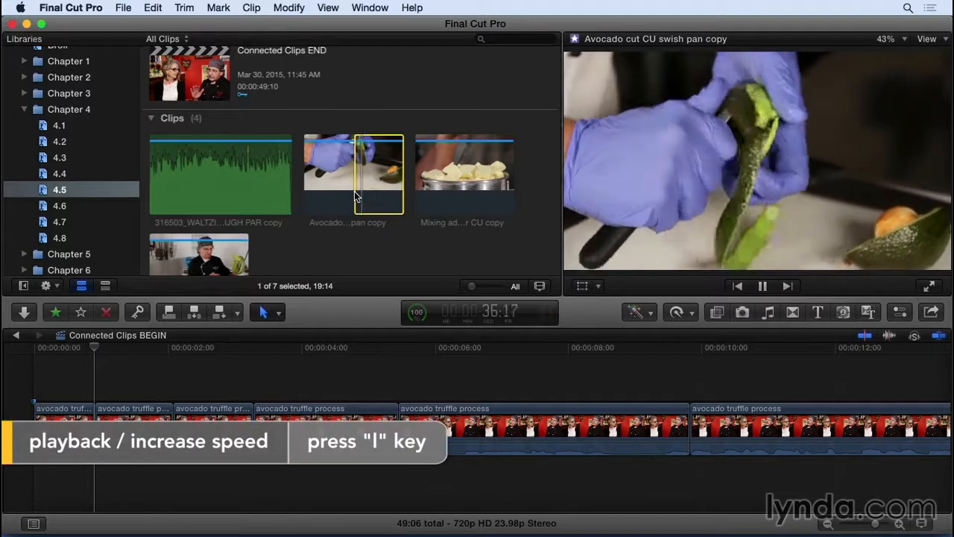
key(o)
key(k)
scroll(357, 194, down, 1)
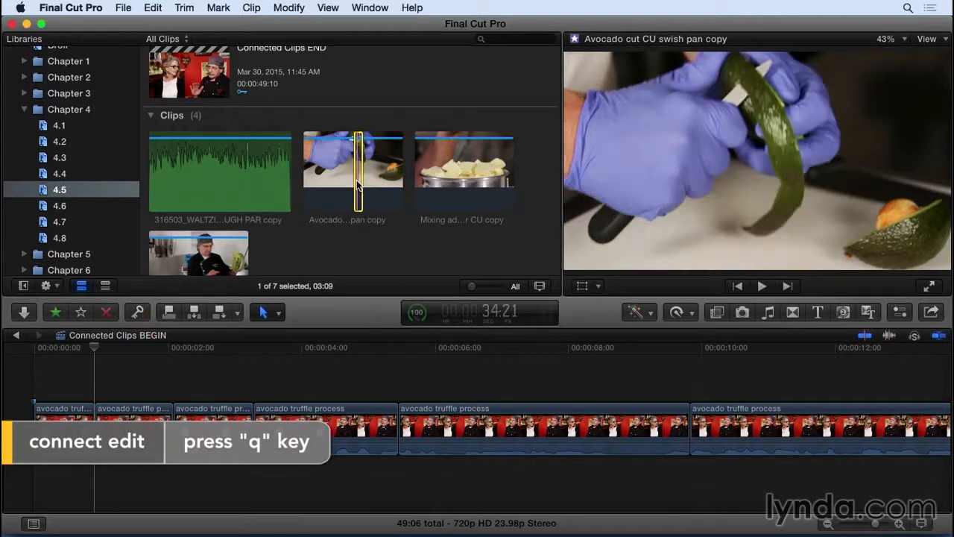
key(q)
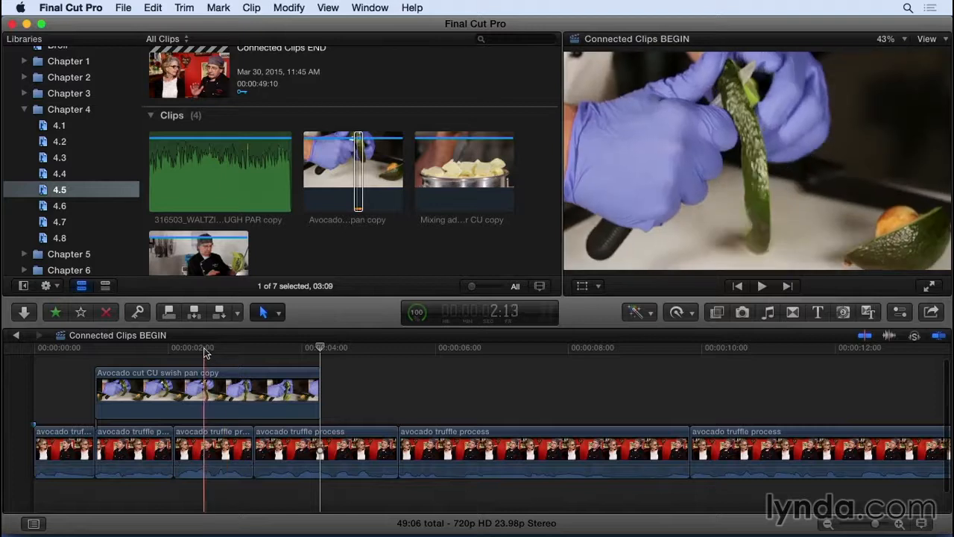
Play back the connected avocado clip and trim its end to align with the end of the third interview clip.
key(space)
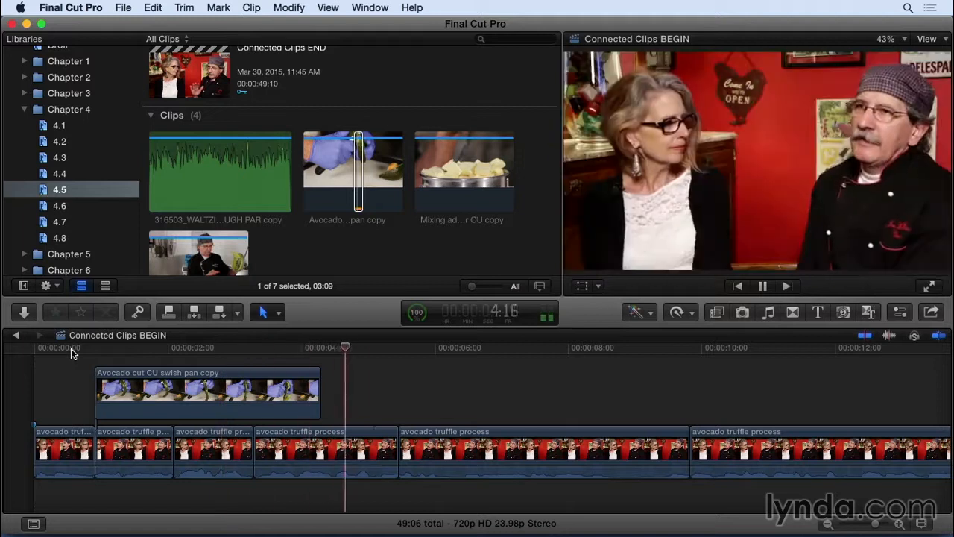
key(space)
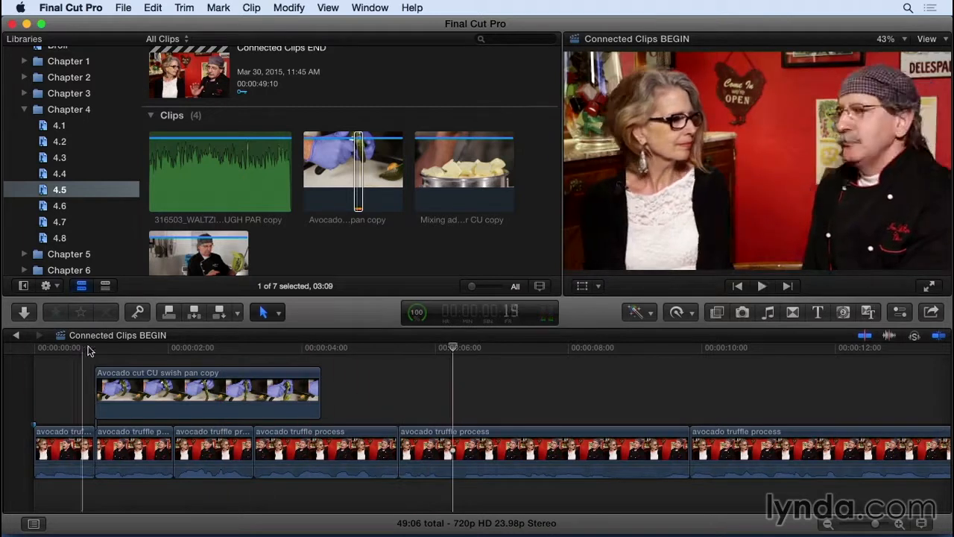
drag(319, 386, 253, 389)
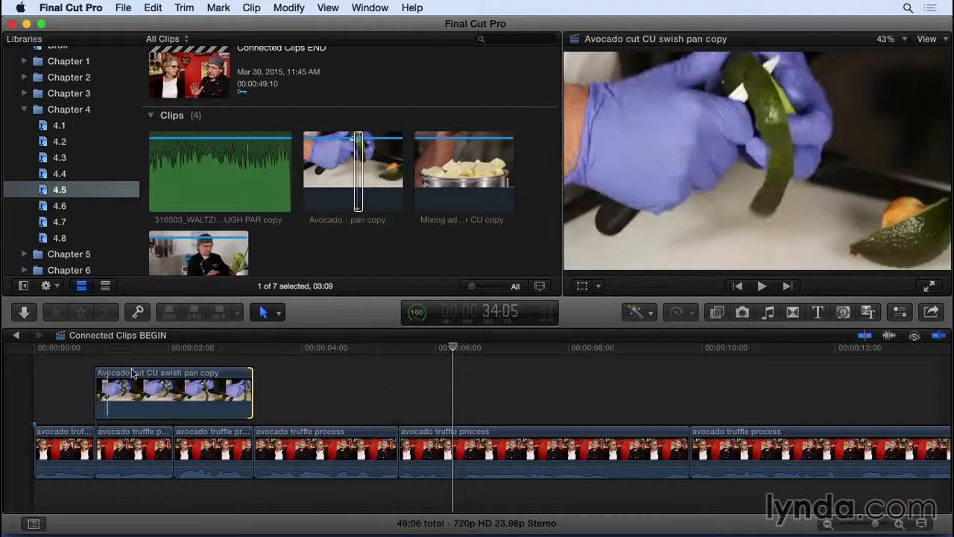
Try sliding the connected avocado clip slightly earlier over the first interview clip, and move it back to the first cut.
click(82, 349)
key(super+equal)
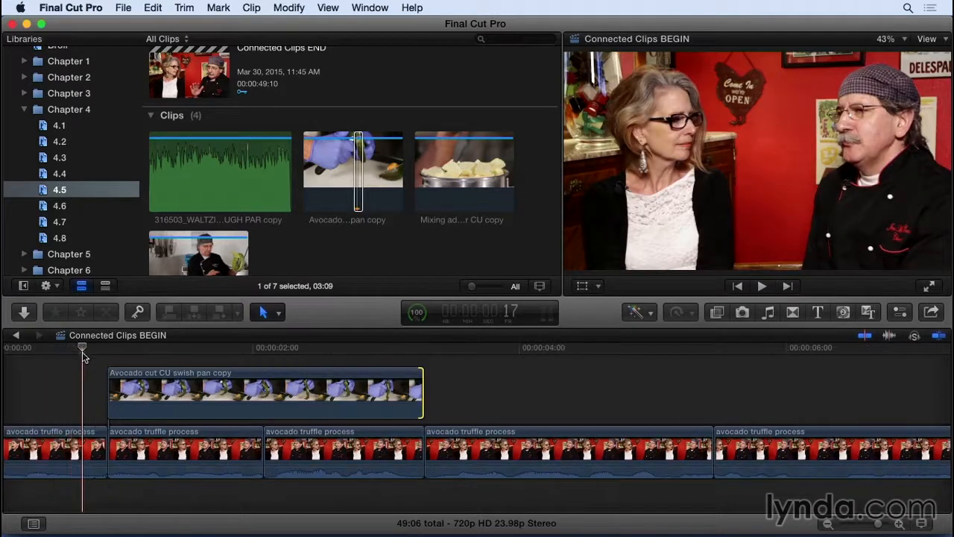
click(133, 382)
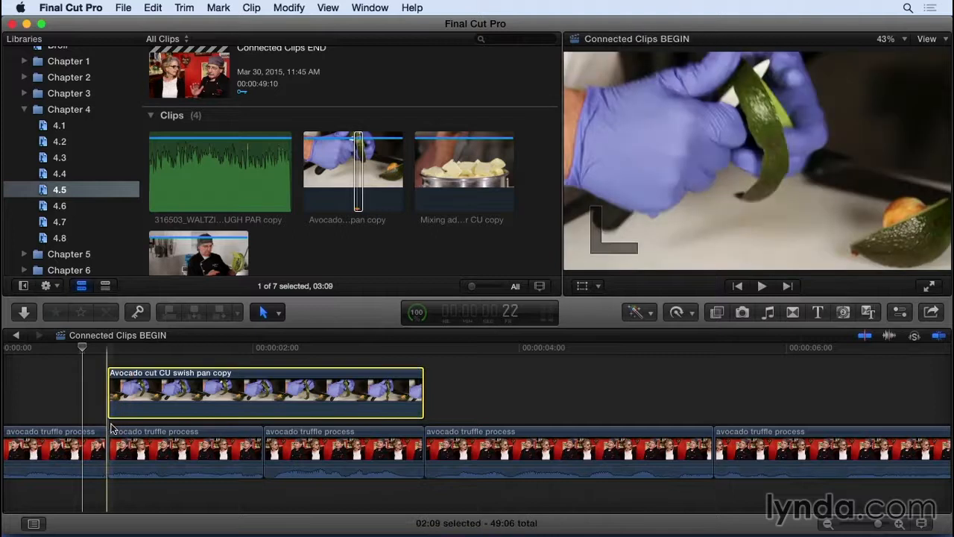
click(142, 440)
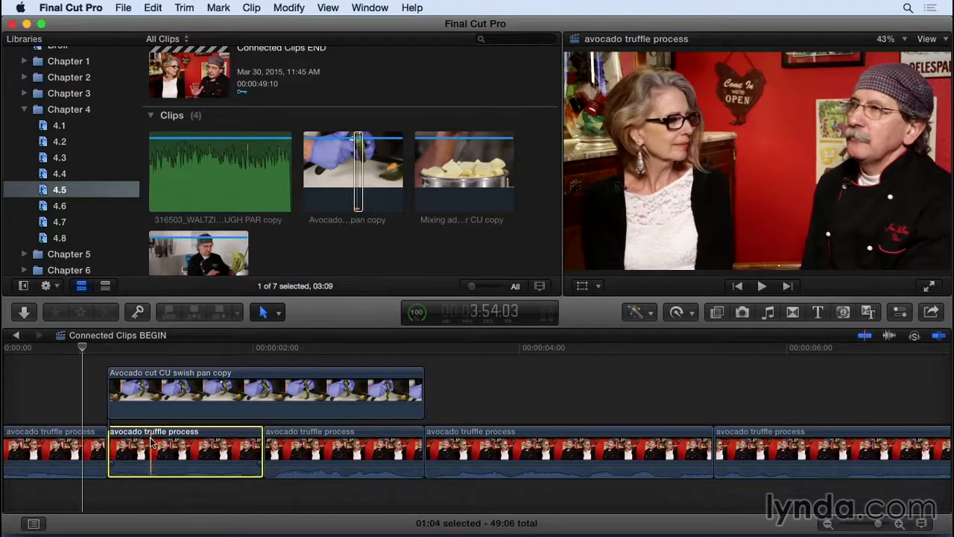
mouse_move(127, 438)
mouse_down()
mouse_move(145, 438)
mouse_move(134, 437)
mouse_up()
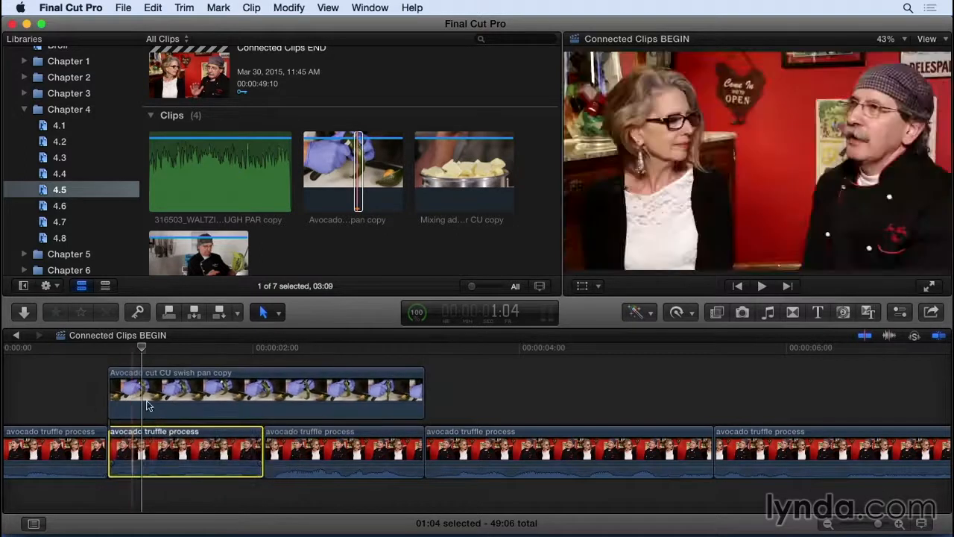
drag(165, 399, 149, 398)
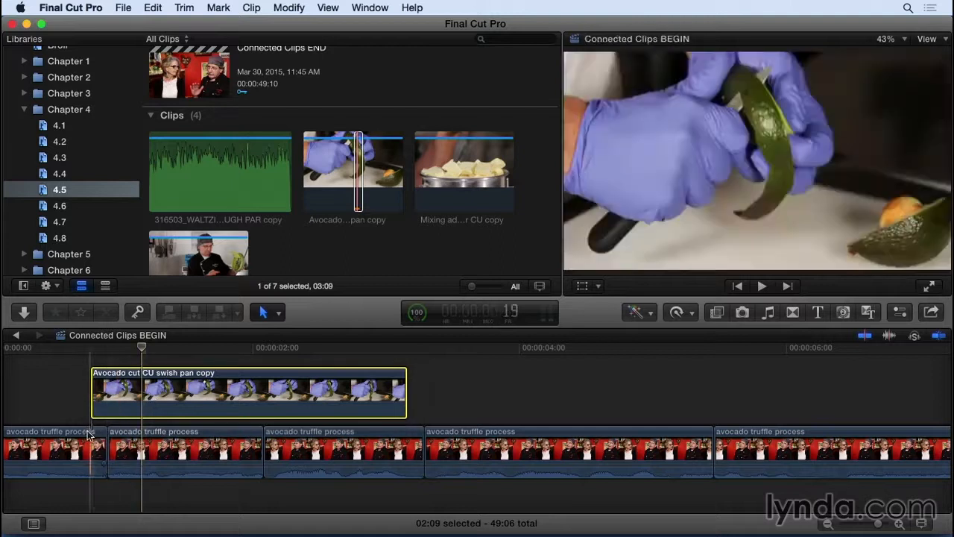
drag(88, 443, 78, 440)
drag(112, 400, 126, 401)
Try deleting the second interview clip that carries the connected avocado clip, and undo the deletion.
click(131, 447)
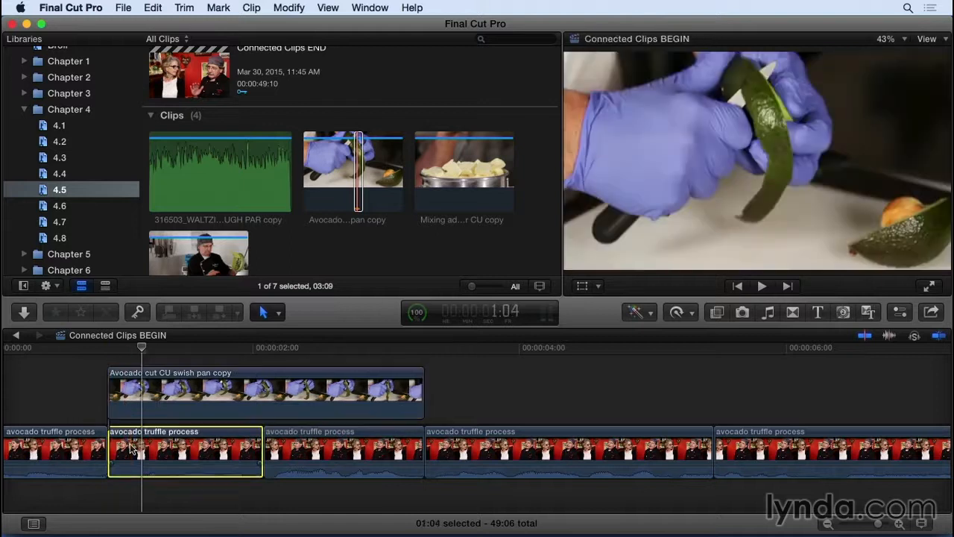
key(Delete)
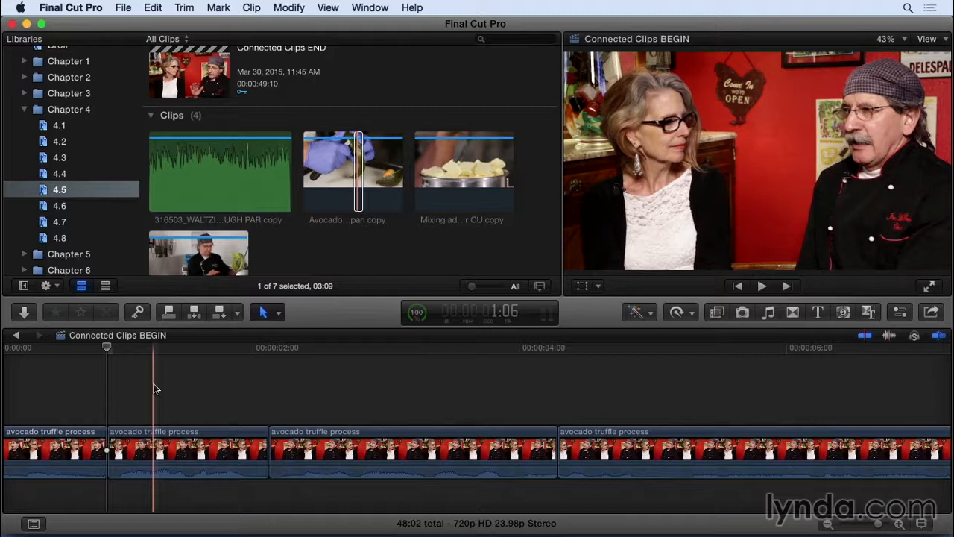
key(super+z)
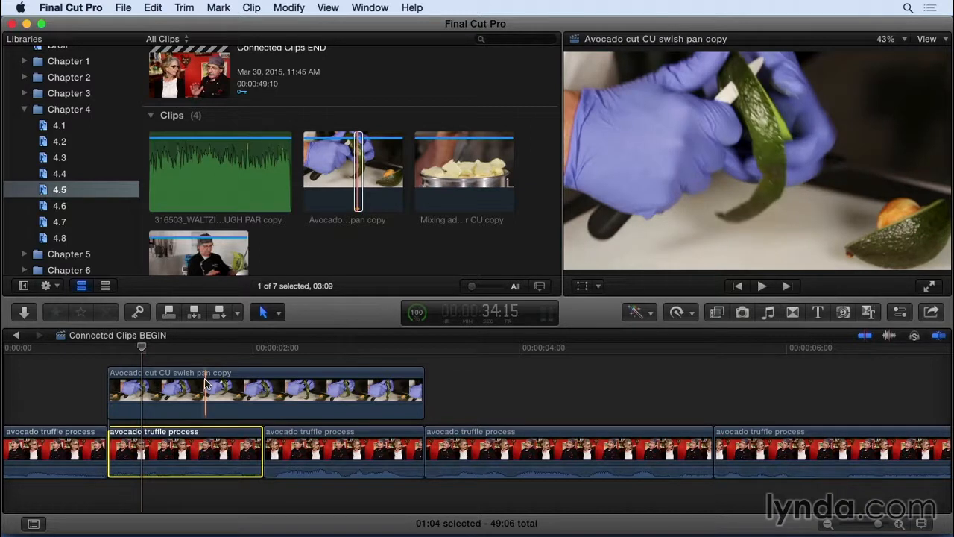
Select a 3:02 range of the interview in the timeline, starting where the connected avocado clip ends at 3:07.
click(356, 190)
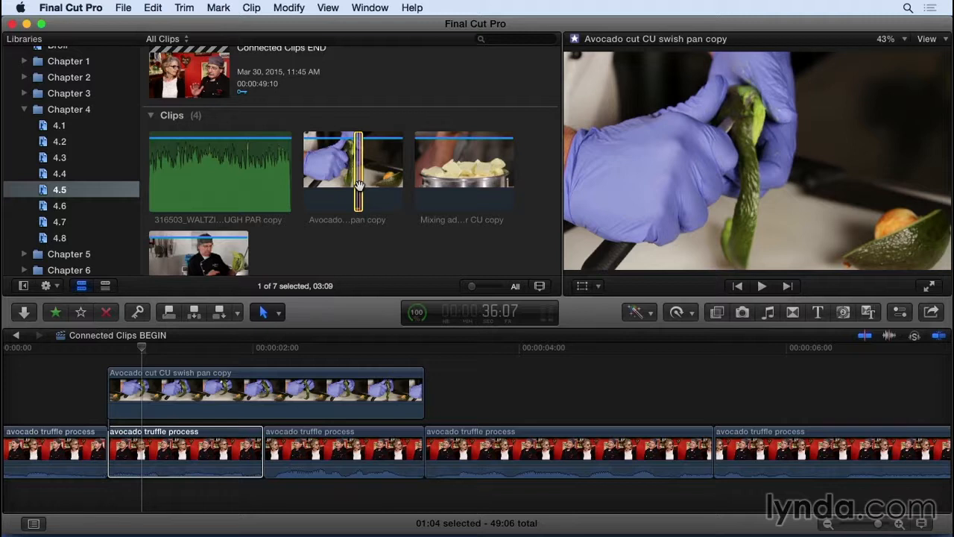
click(422, 353)
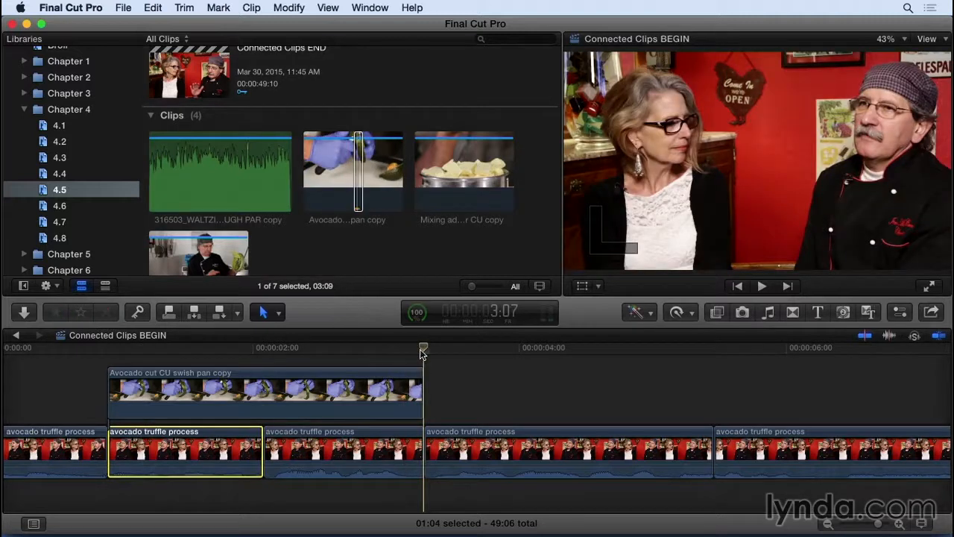
key(c)
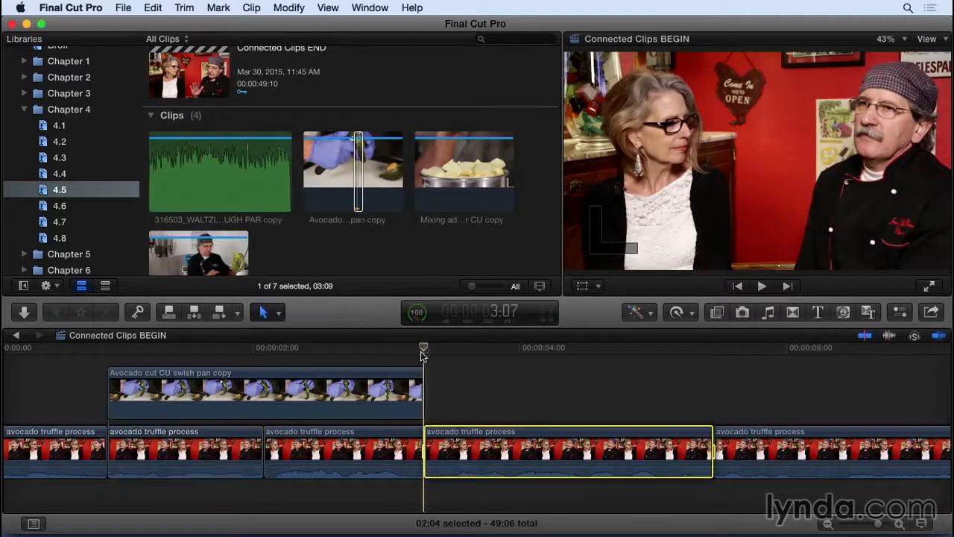
key(space)
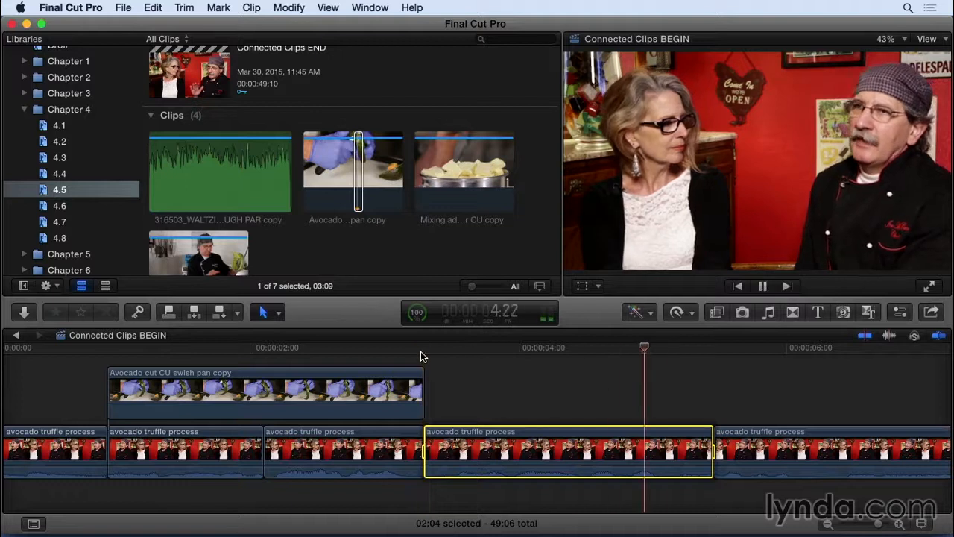
key(space)
key(o)
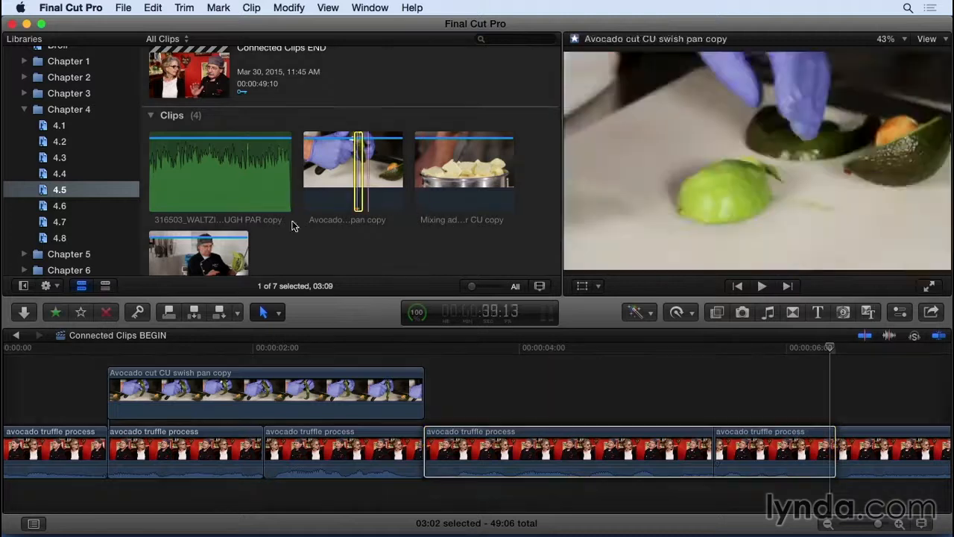
Choose the Mixing add butter MS clip from a point near its start and connect it over the selected timeline range.
scroll(193, 253, down, 2)
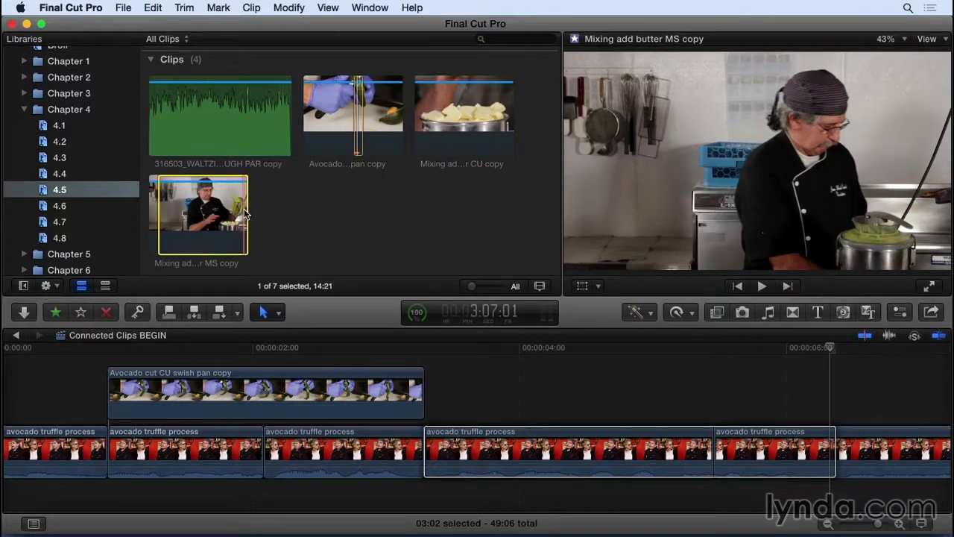
click(738, 440)
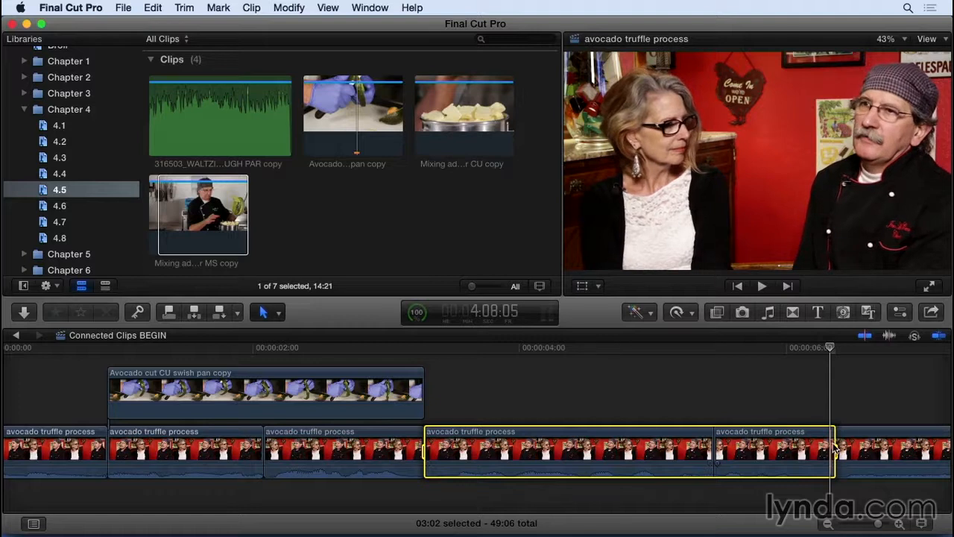
click(160, 225)
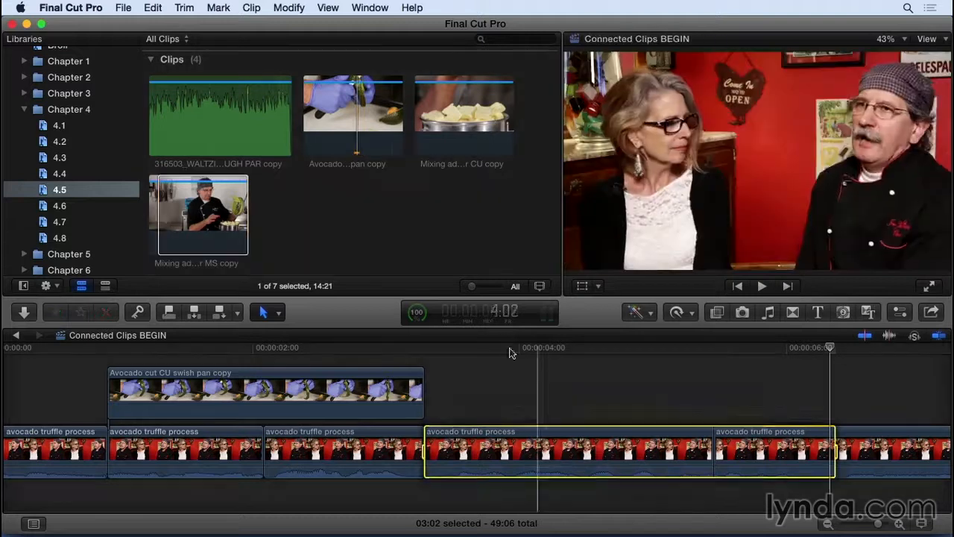
key(q)
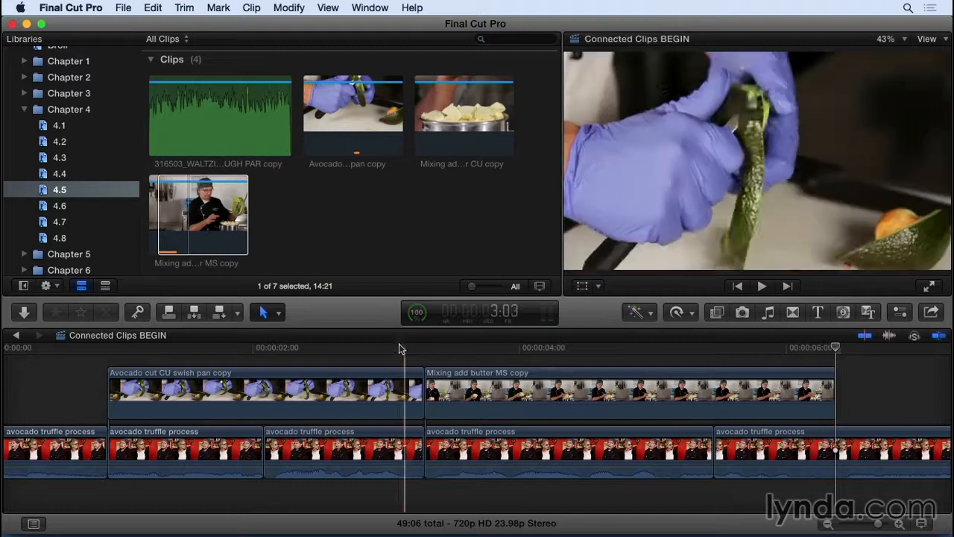
Play back the timeline across the two connected clips to review the transition between them.
click(358, 352)
key(super+minus)
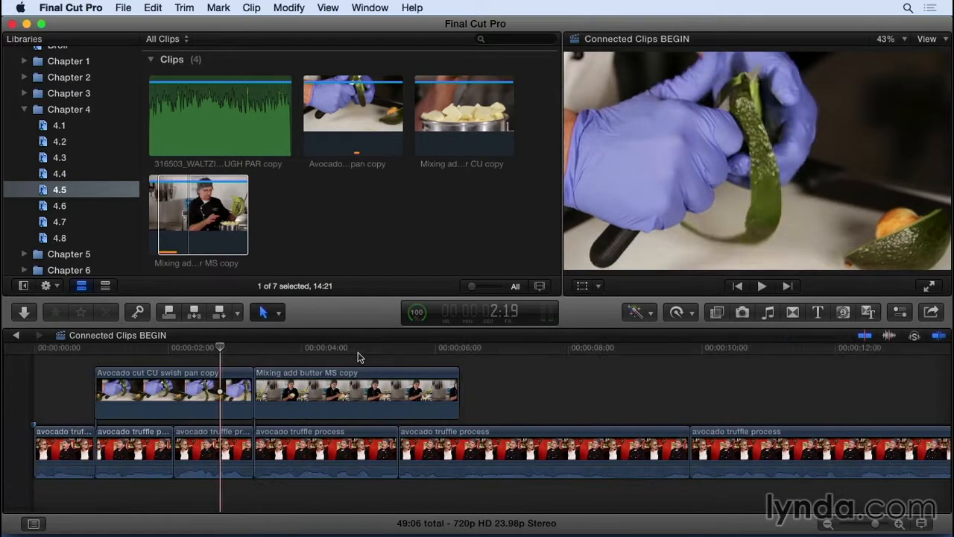
key(space)
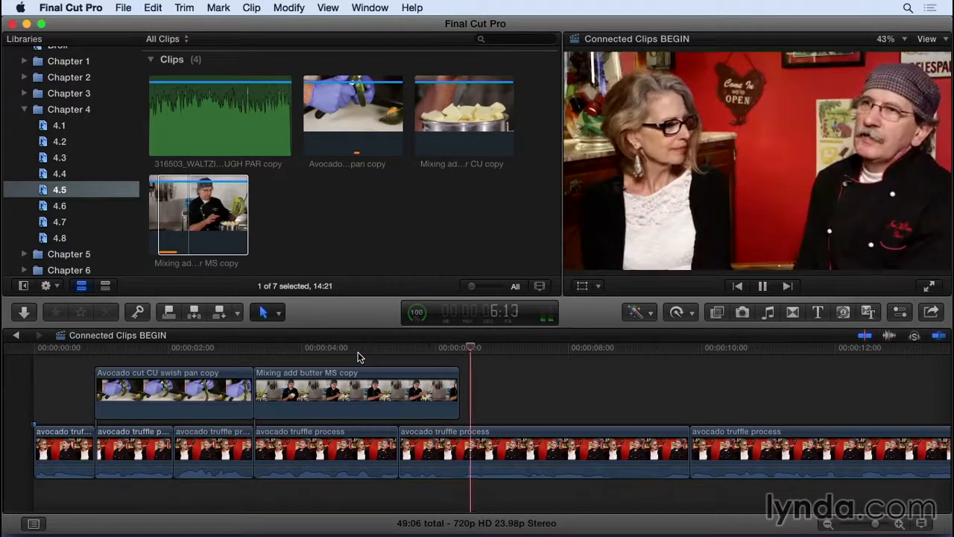
key(space)
Split the connected Mixing add butter MS clip at 4:17 with the Blade tool and return to the Select tool.
drag(358, 352, 324, 363)
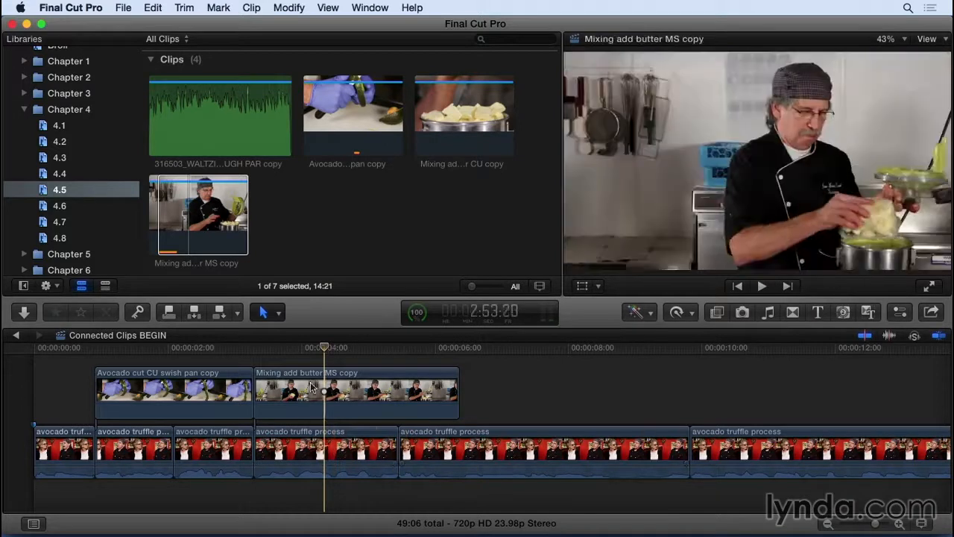
drag(311, 351, 349, 360)
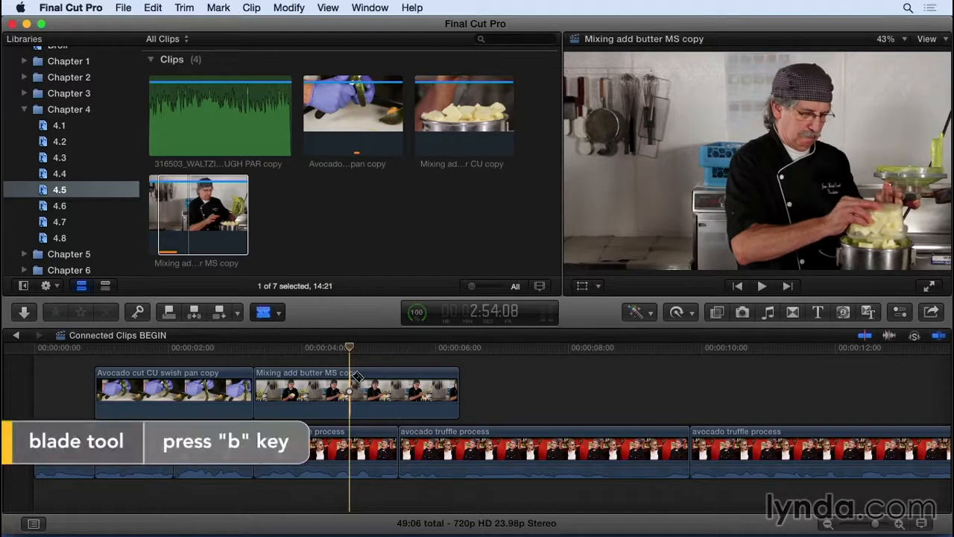
key(b)
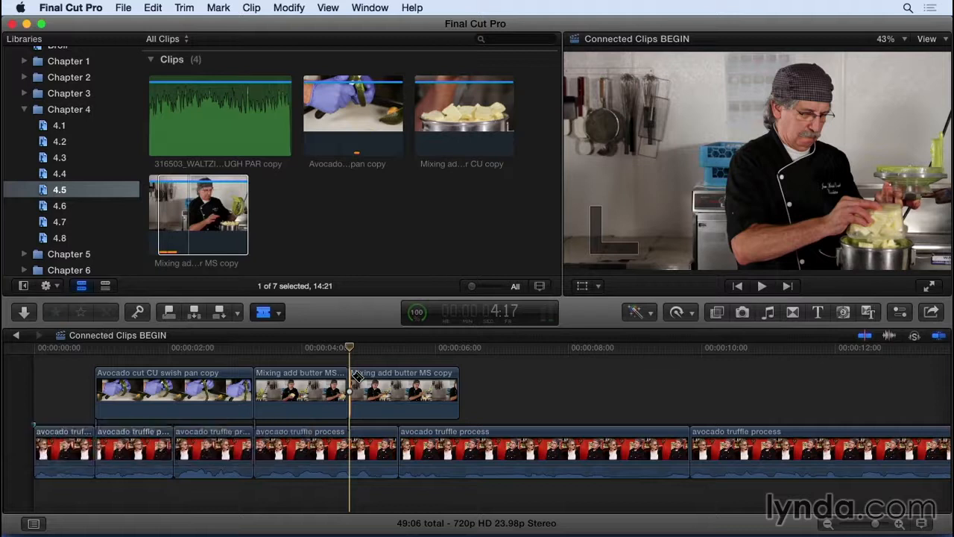
key(a)
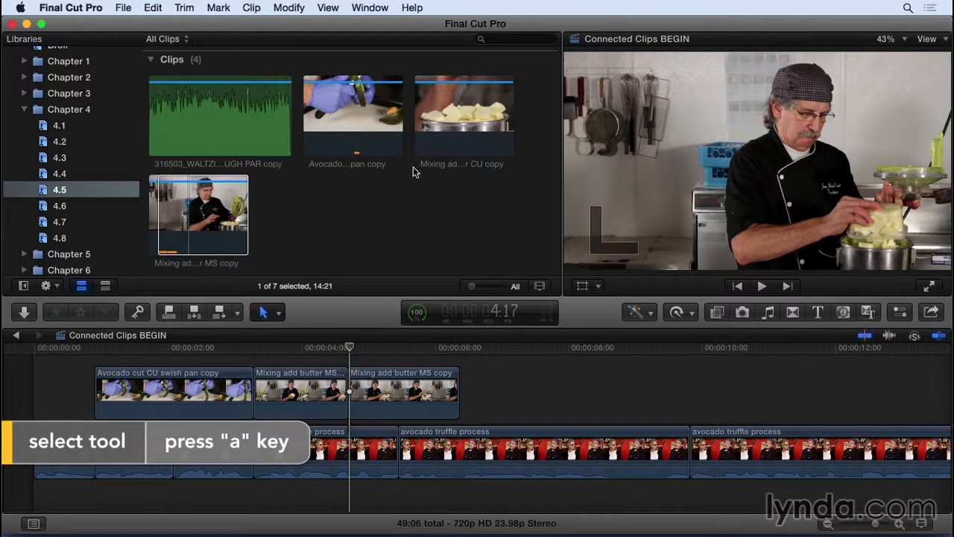
Replace the second connected Mixing add butter MS clip from start with the chosen part of the Mixing add butter CU clip, and play back the result.
click(450, 141)
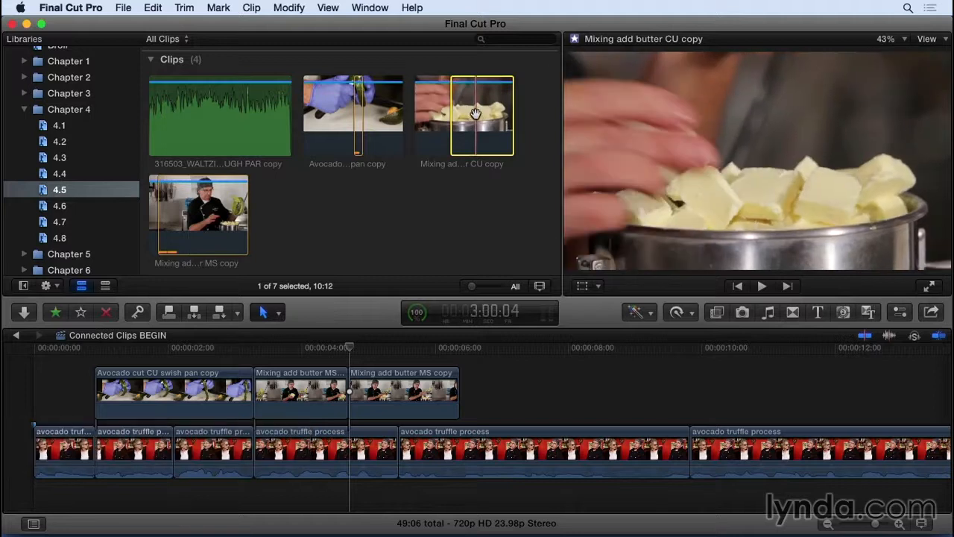
drag(398, 336, 388, 395)
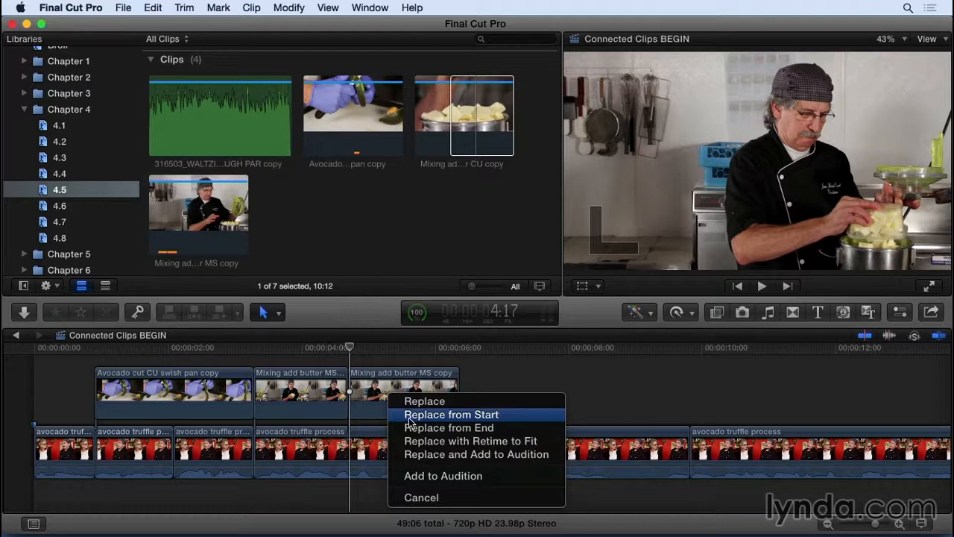
click(408, 416)
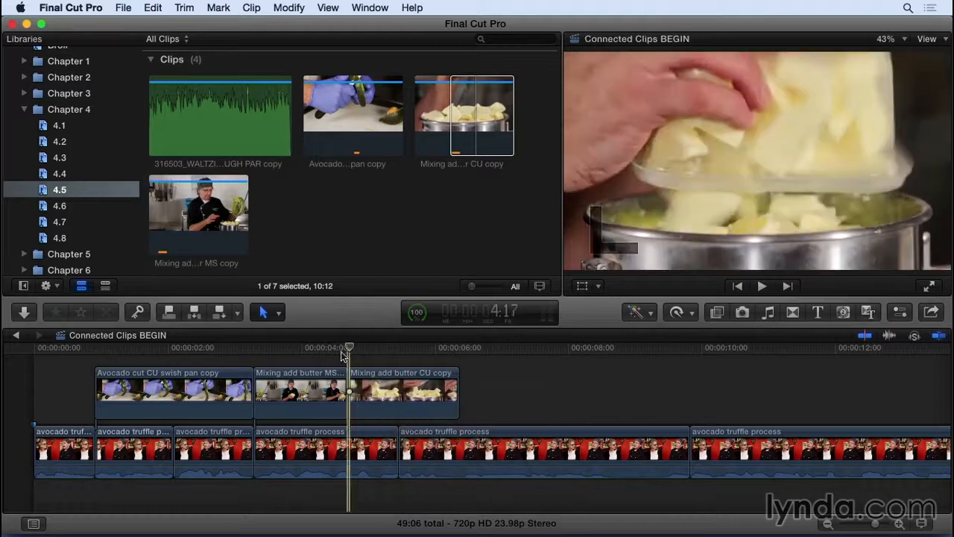
key(space)
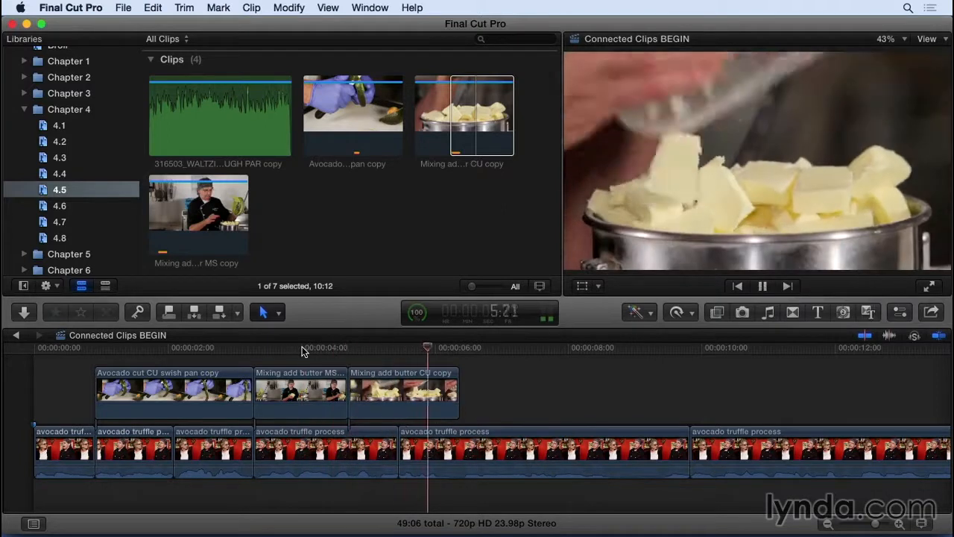
key(space)
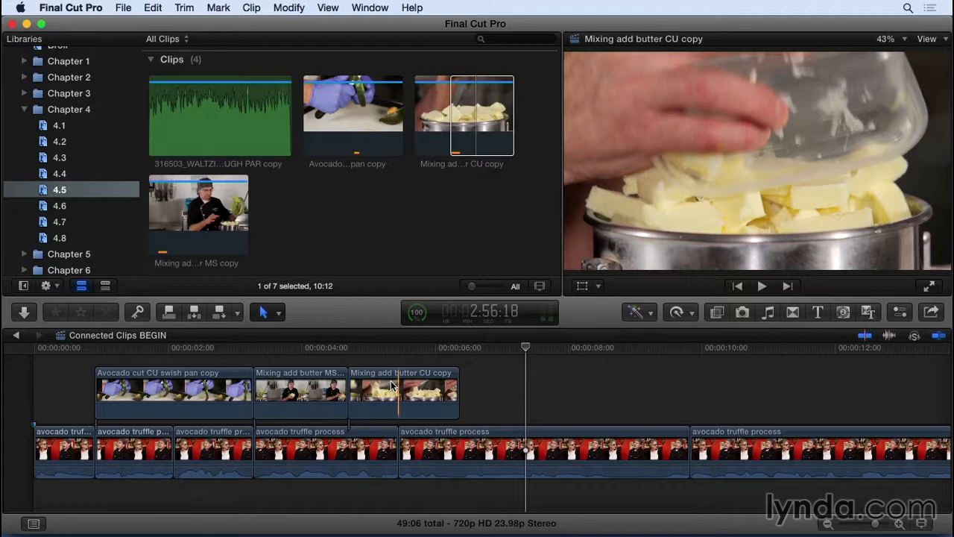
Copy the group of four Mixing clips before the second gap in the Broll Sandbox project and reopen the Connected Clips BEGIN project.
scroll(353, 247, up, 5)
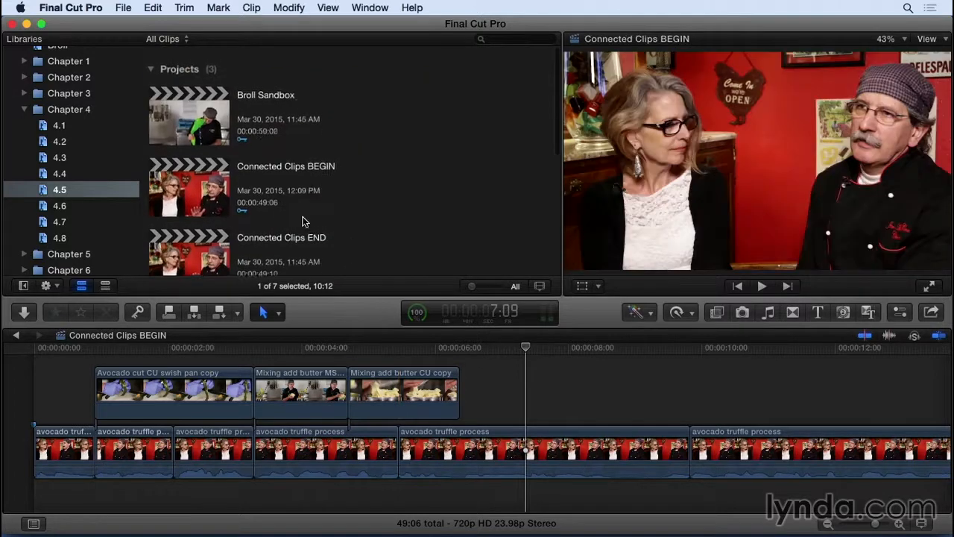
double_click(179, 113)
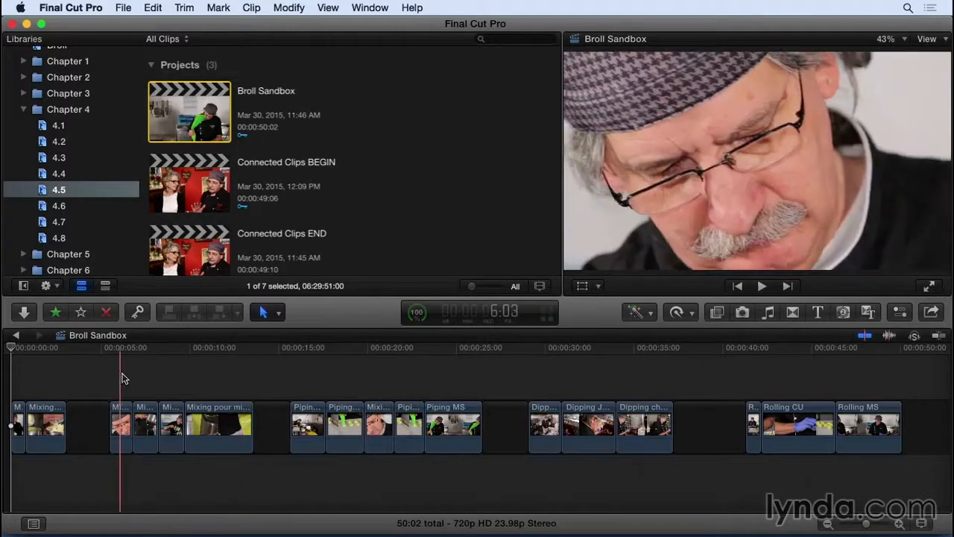
drag(119, 386, 216, 436)
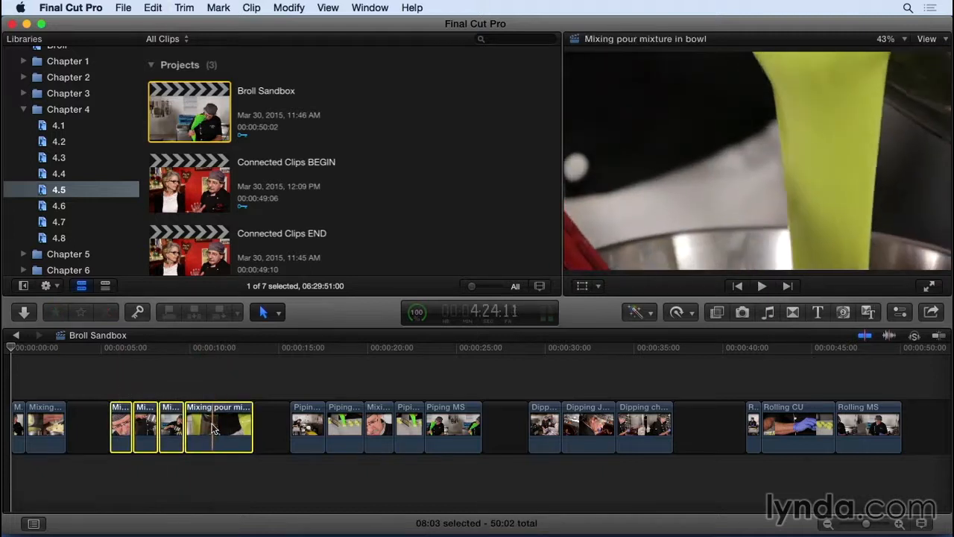
double_click(187, 183)
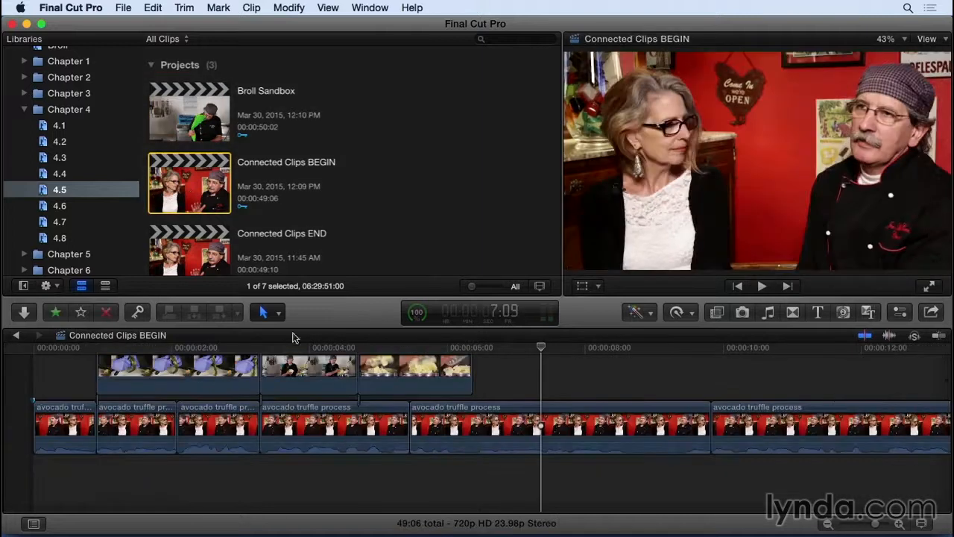
Play the interview and park the playhead at 6:09, at the end of the connected Mixing add butter CU clip.
key(super+minus)
key(space)
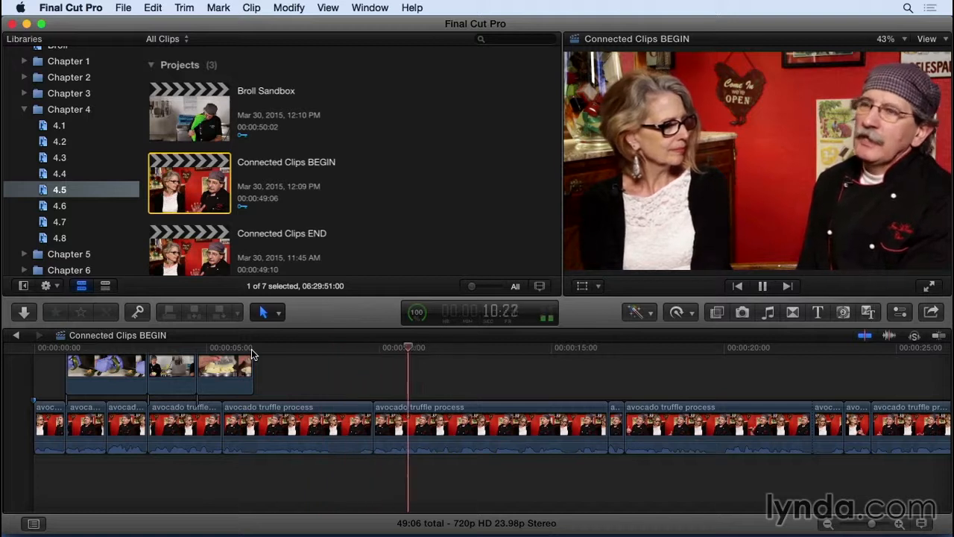
click(251, 348)
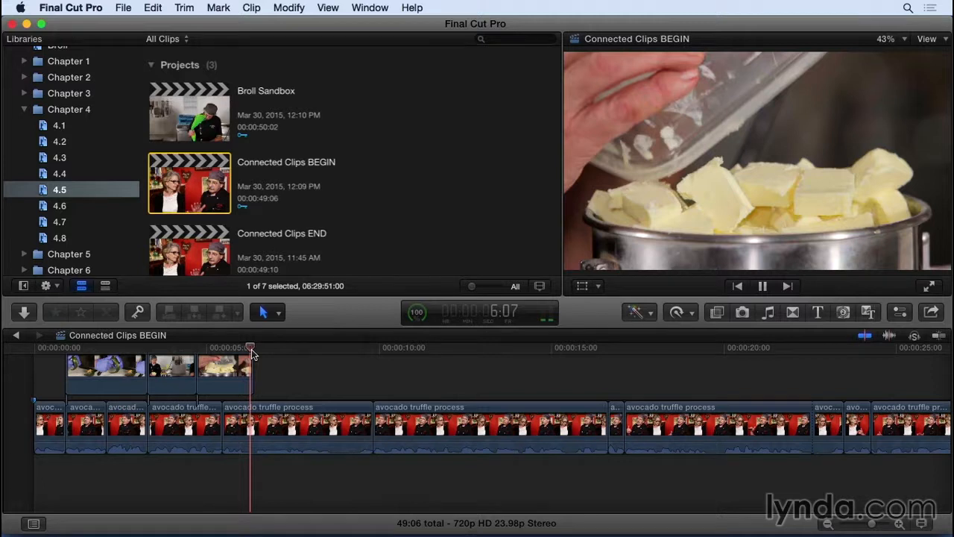
key(space)
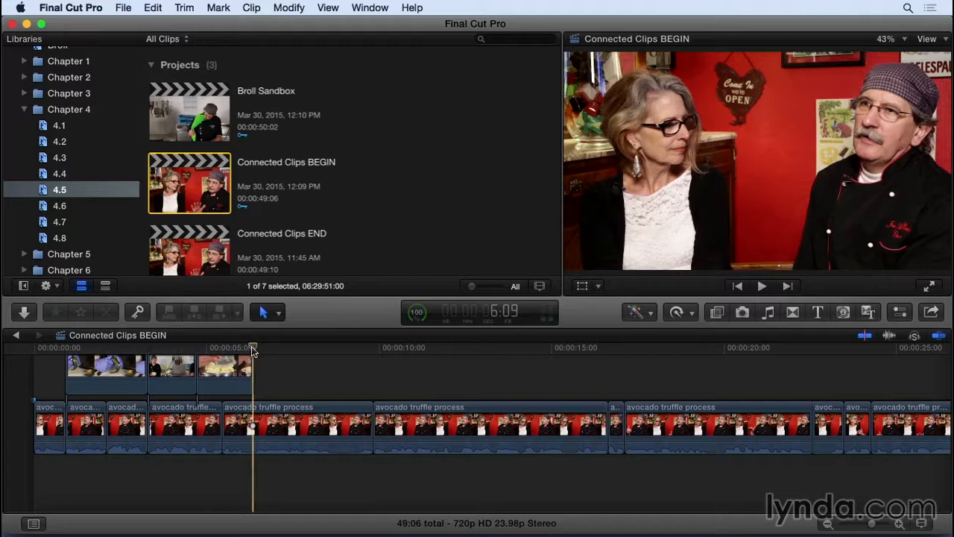
Try a regular paste of the copied Mixing clips into the primary storyline at 6:09, and undo it.
key(super+v)
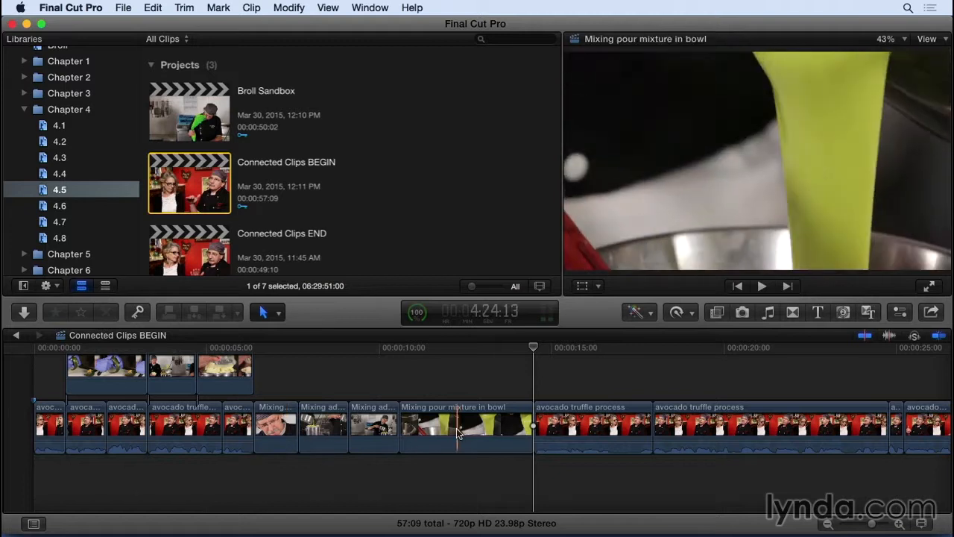
key(super+z)
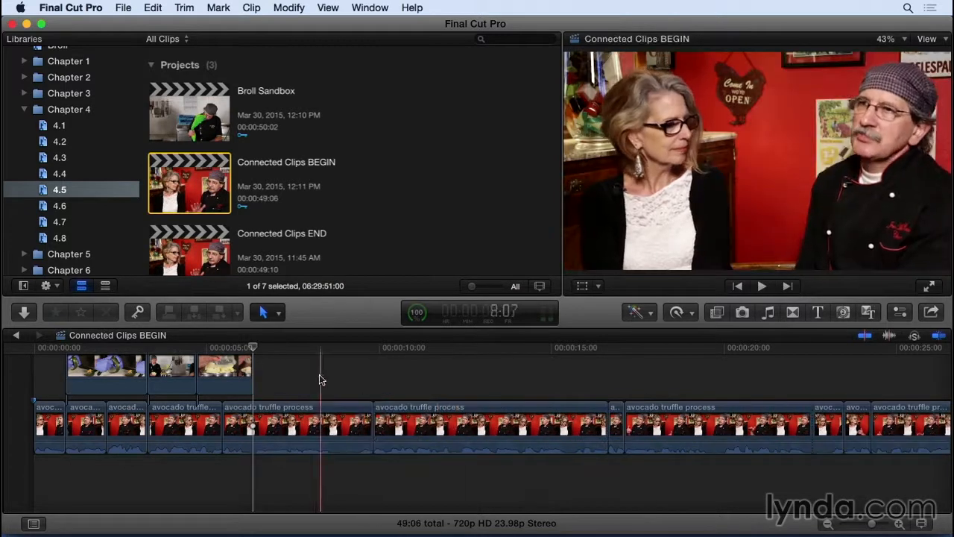
Paste the copied Mixing clips as connected clips at 6:09 and play back that section.
click(150, 8)
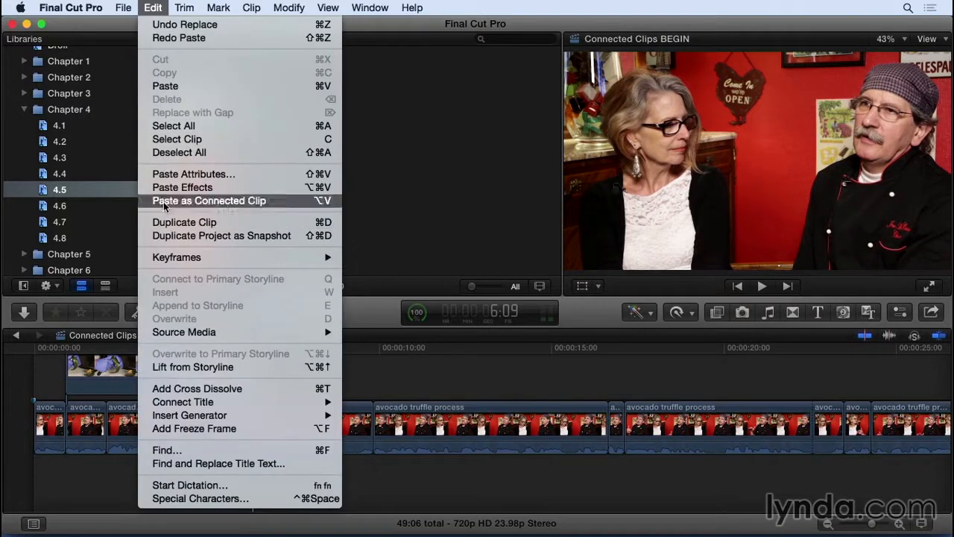
click(303, 200)
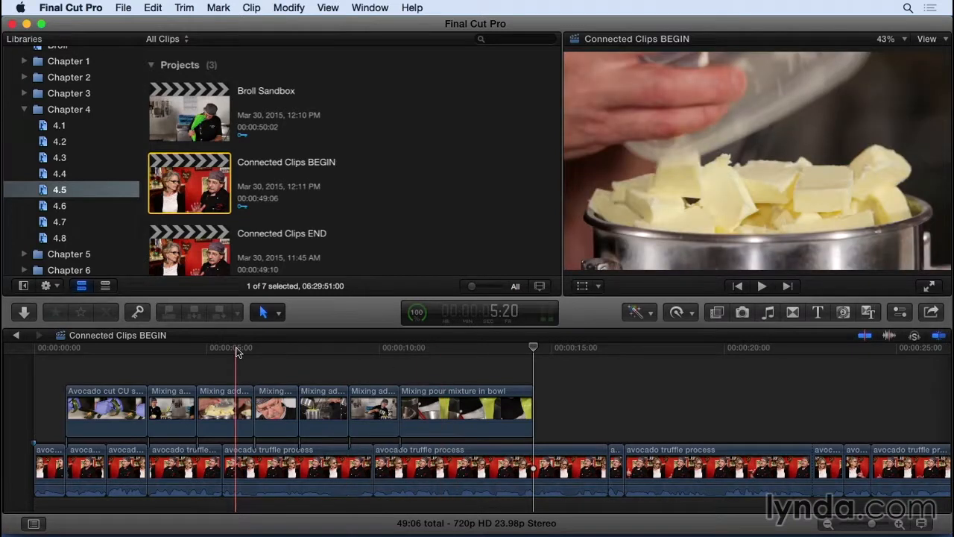
key(space)
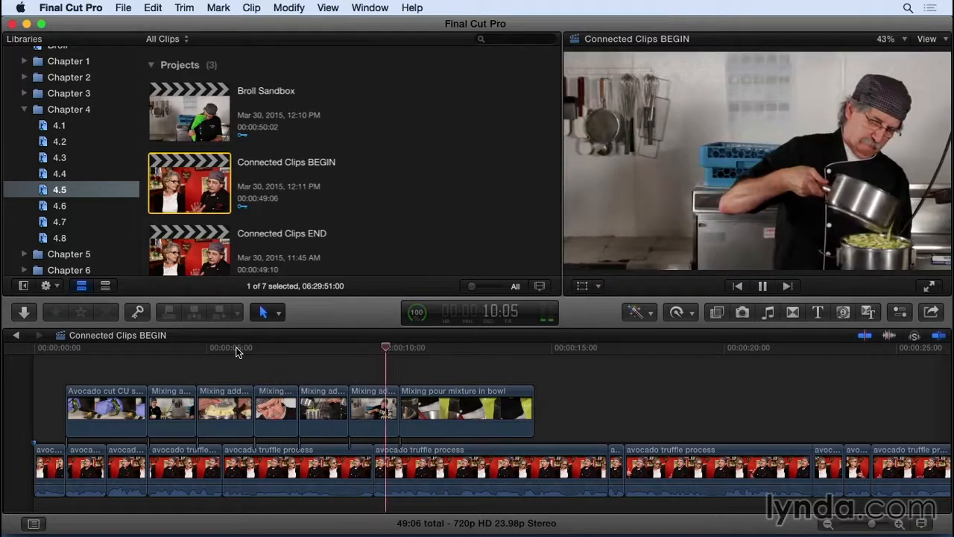
key(space)
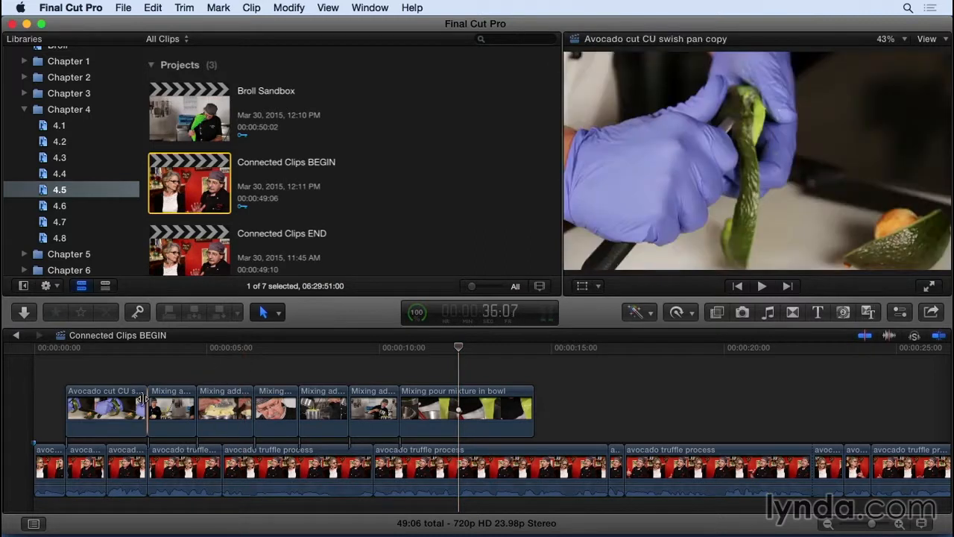
Shorten the end of the connected avocado clip and shift the two Mixing add butter clips earlier to meet it.
drag(145, 406, 122, 402)
drag(169, 368, 211, 410)
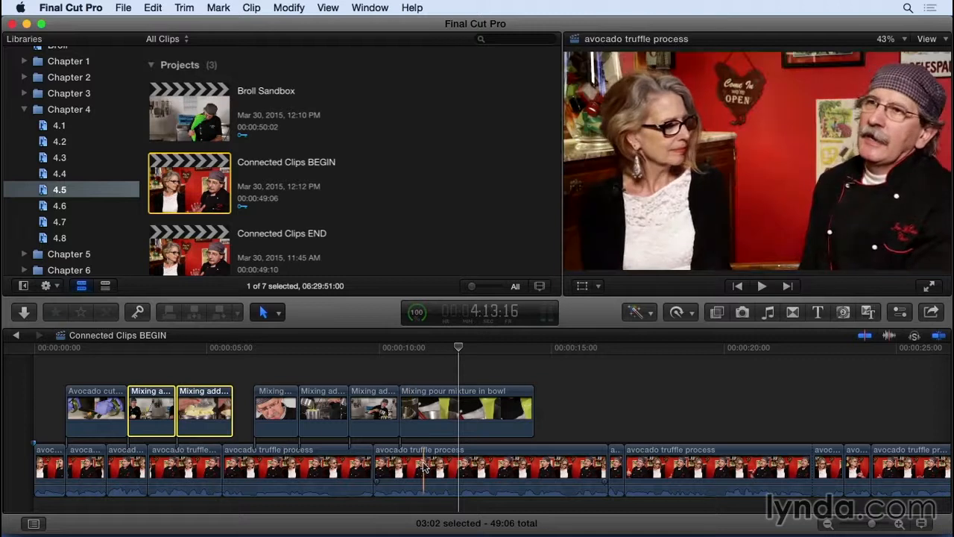
Copy the group of five clips from the first Piping clip through Piping MS in Broll Sandbox, and reopen Connected Clips BEGIN.
double_click(190, 120)
drag(314, 368, 445, 435)
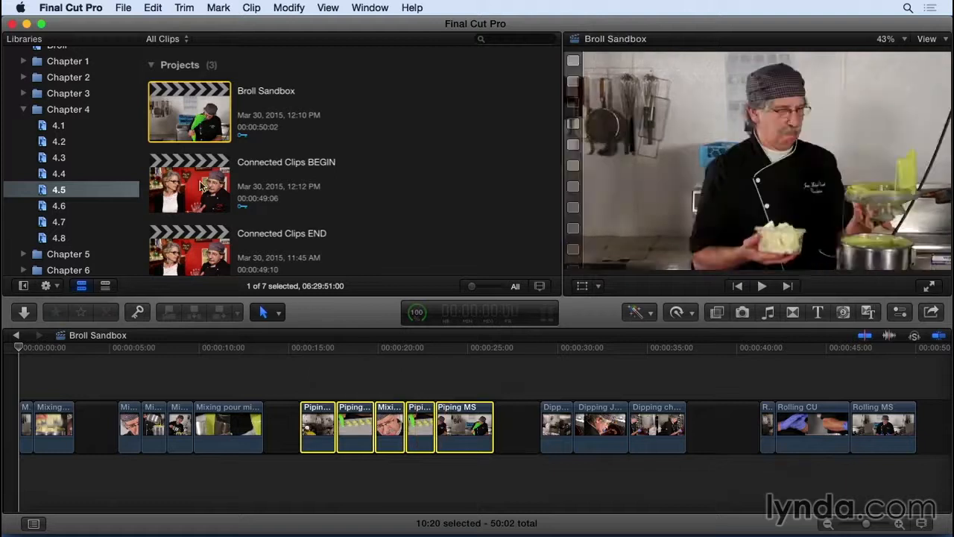
double_click(200, 186)
Paste the copied piping clips as connected clips at the 16:16 cut in the interview and play them back.
key(space)
key(super+minus)
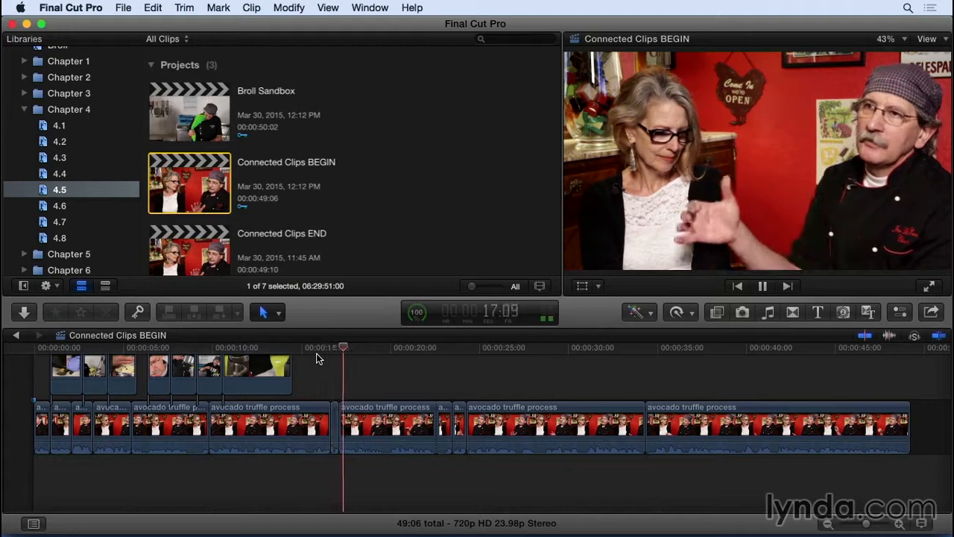
drag(317, 351, 328, 350)
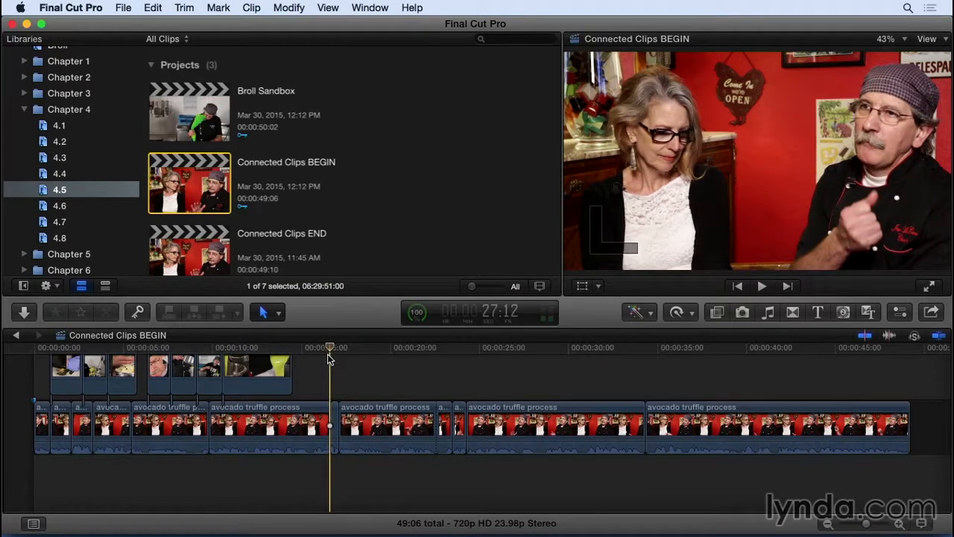
key(alt+v)
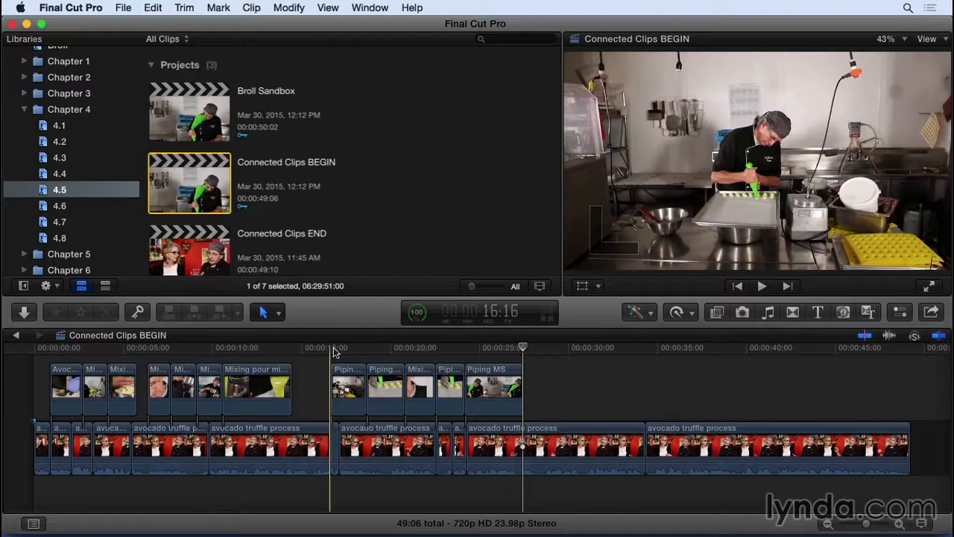
key(space)
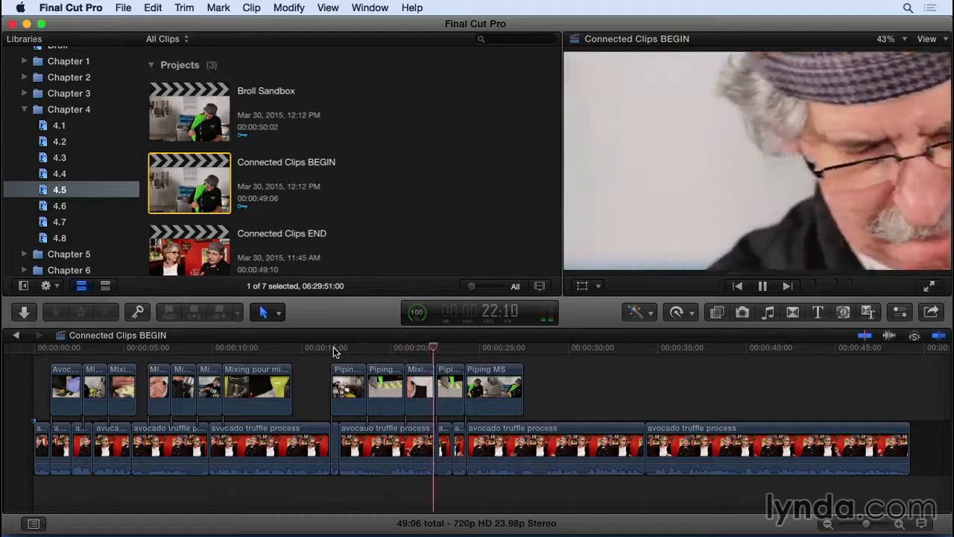
key(space)
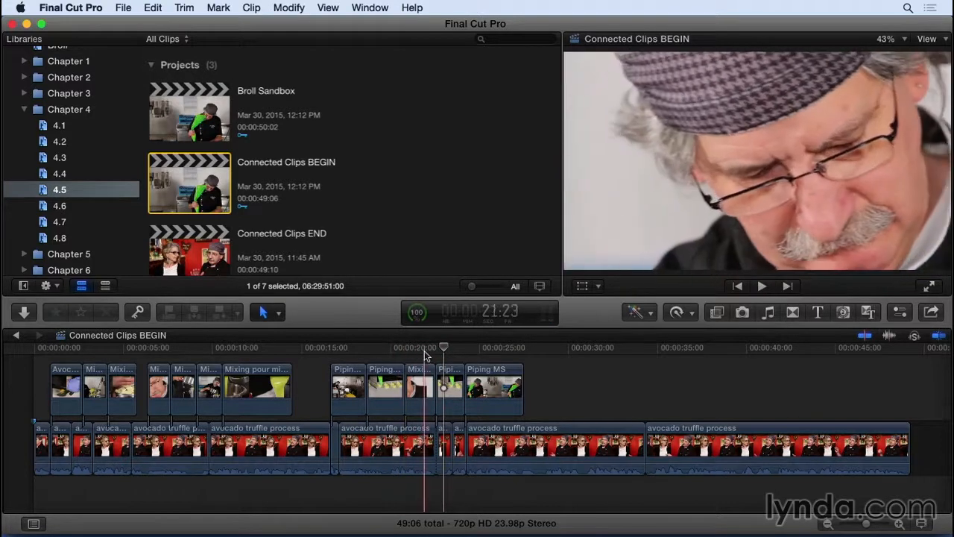
Extend the end of the connected Piping CU clip over the adjoining Mixing JM CU clip, and trim it back to where that clip starts.
click(483, 390)
click(415, 363)
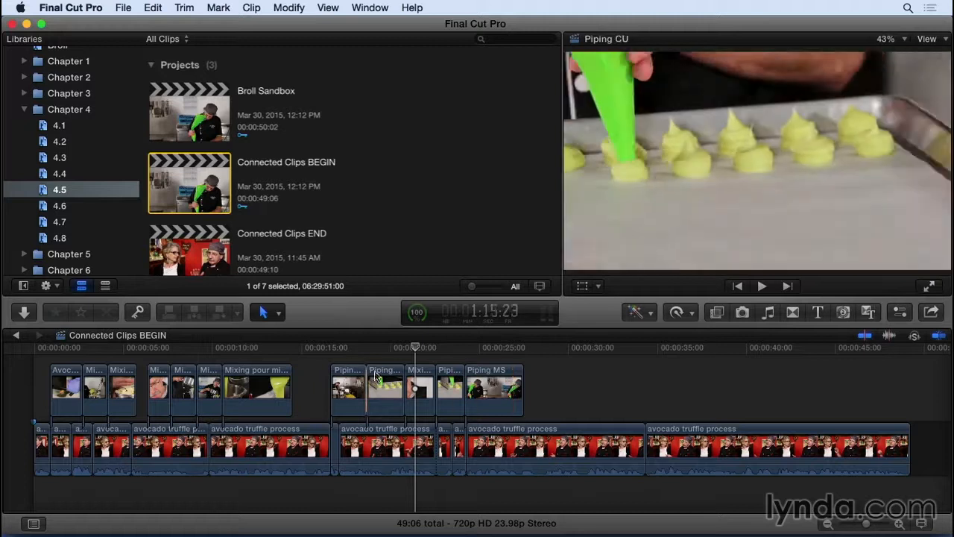
drag(404, 407, 414, 409)
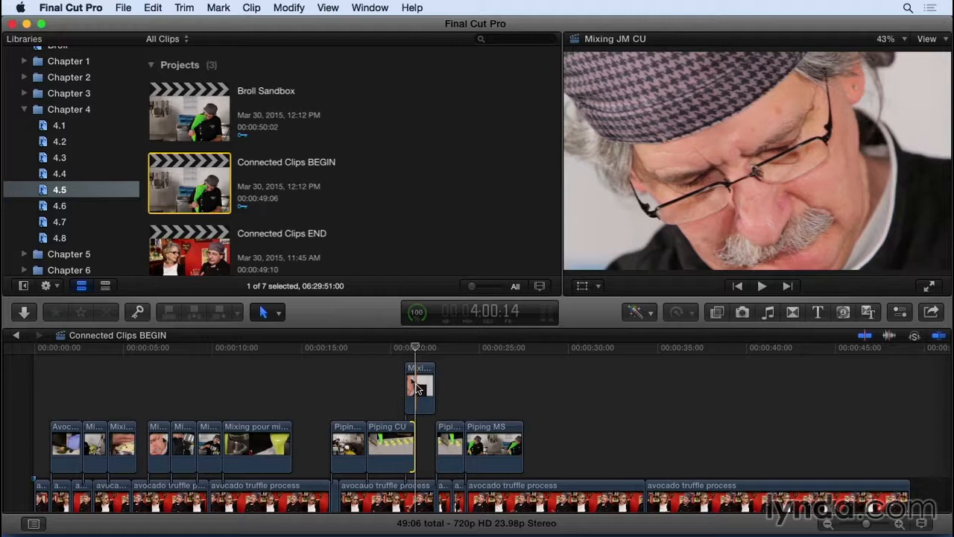
scroll(418, 389, down, 5)
mouse_move(643, 443)
mouse_down()
mouse_move(661, 444)
mouse_move(641, 446)
mouse_up()
scroll(415, 405, up, 4)
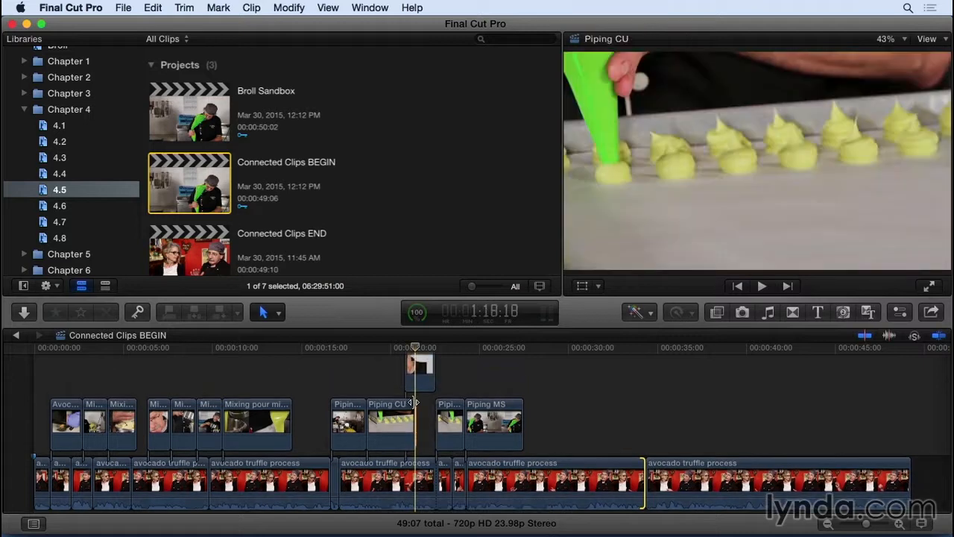
drag(414, 403, 401, 408)
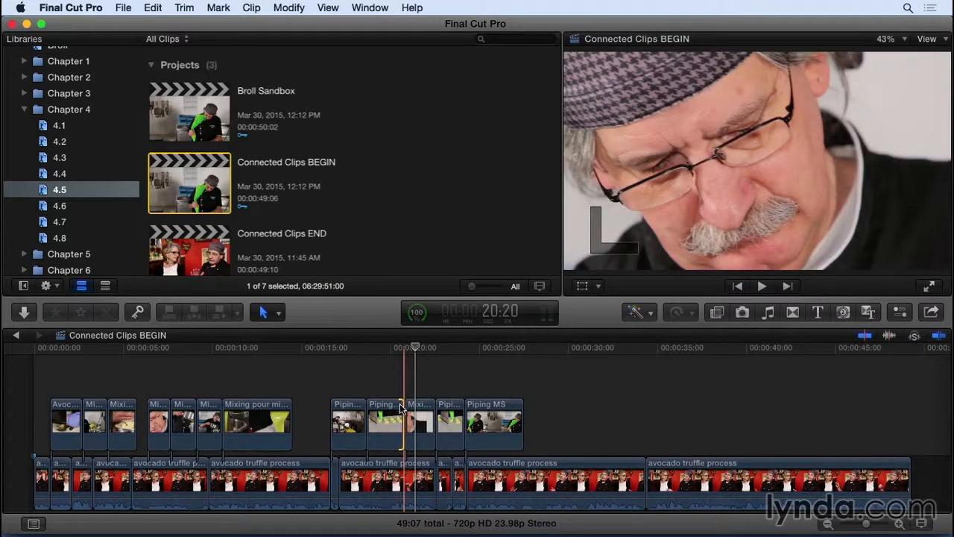
drag(401, 408, 400, 408)
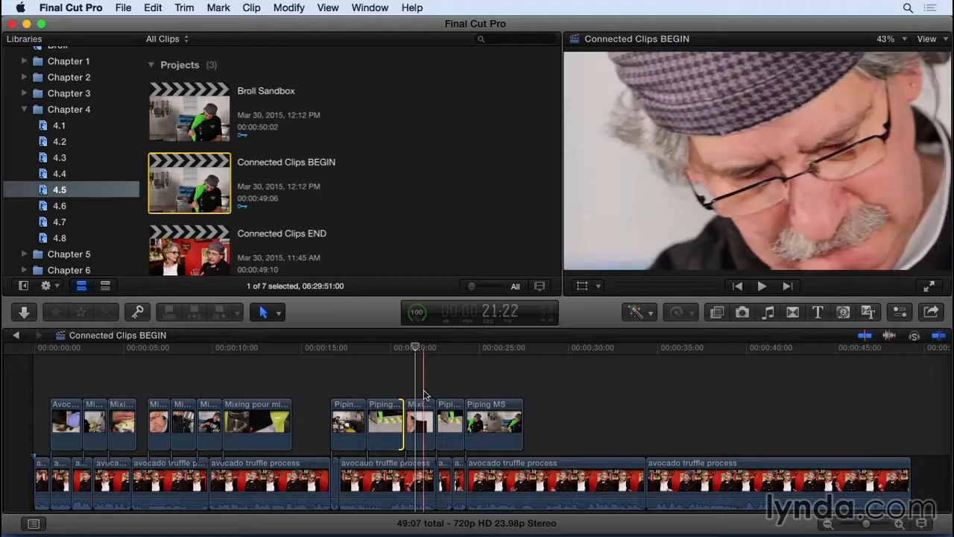
Select the whole interview storyline as a range and connect the 316503_WALTZING THROUGH PAR copy music clip to it.
scroll(345, 438, down, 3)
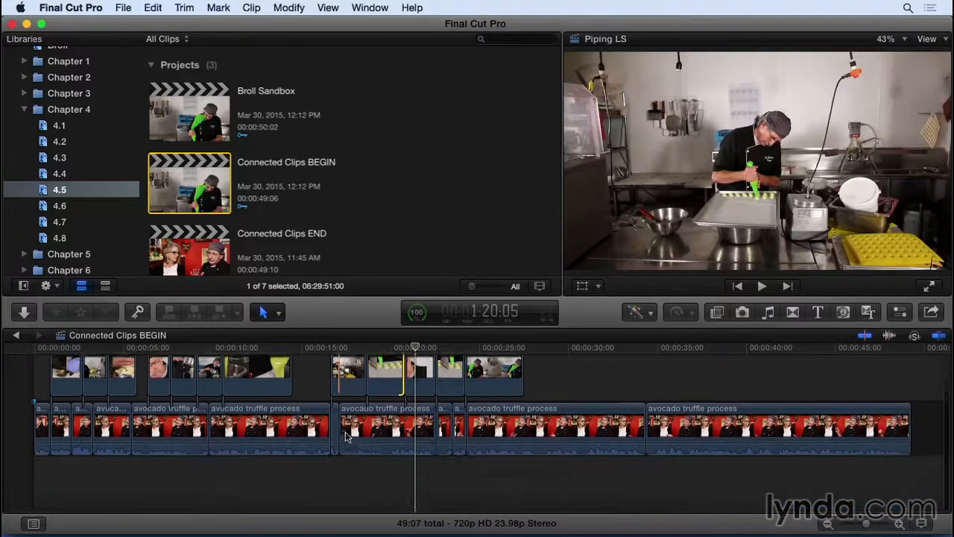
click(36, 349)
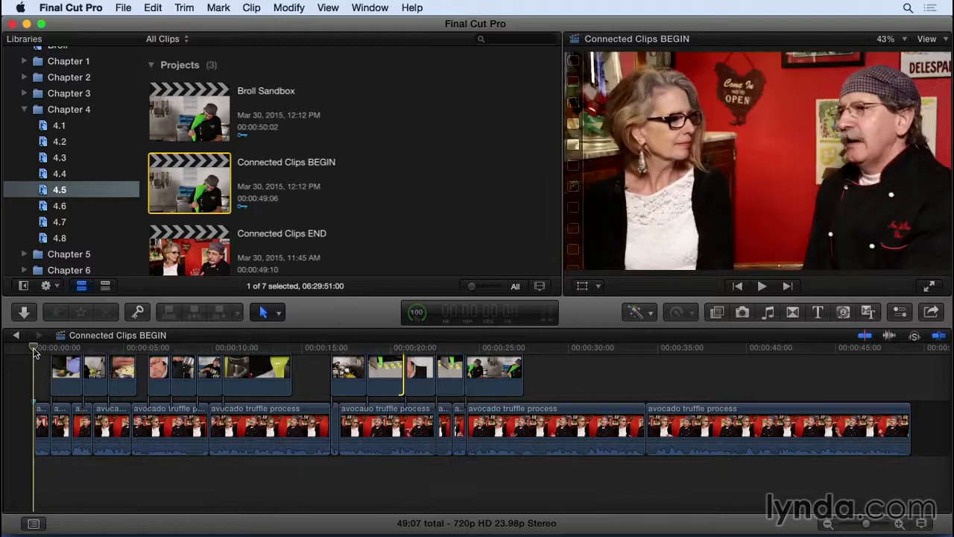
key(super+a)
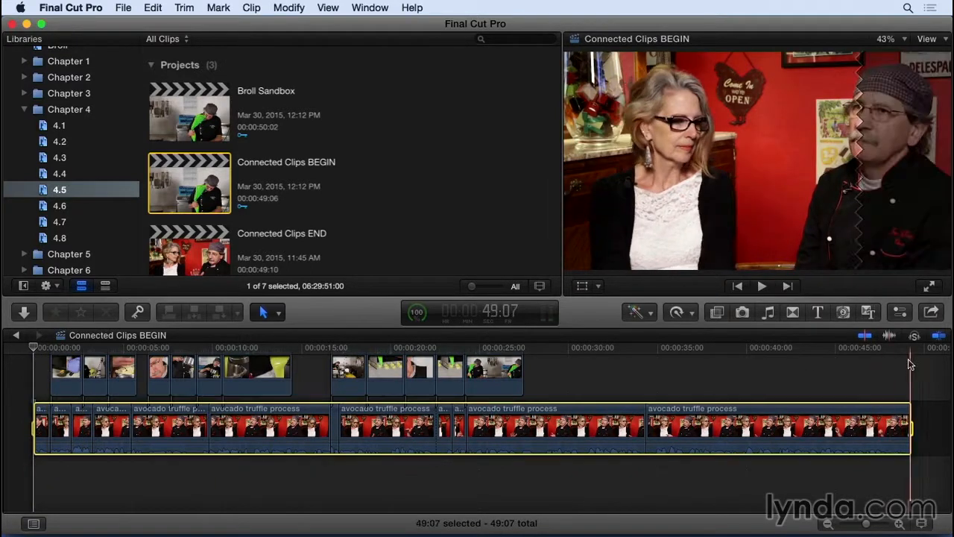
scroll(437, 205, down, 5)
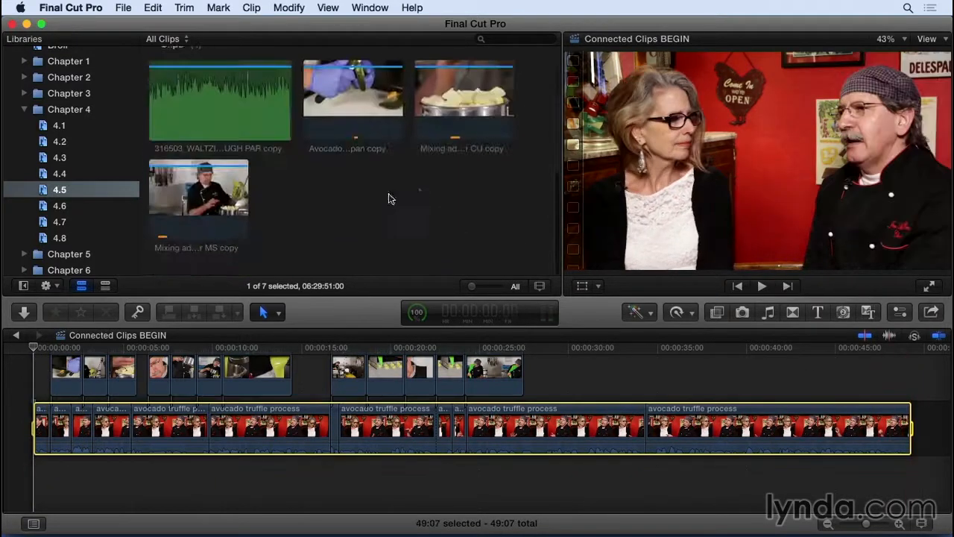
click(205, 122)
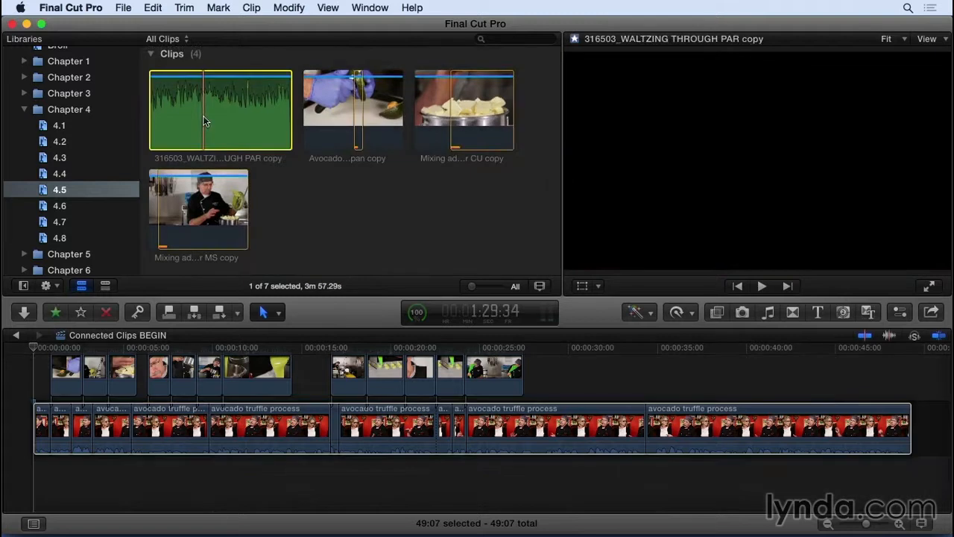
key(q)
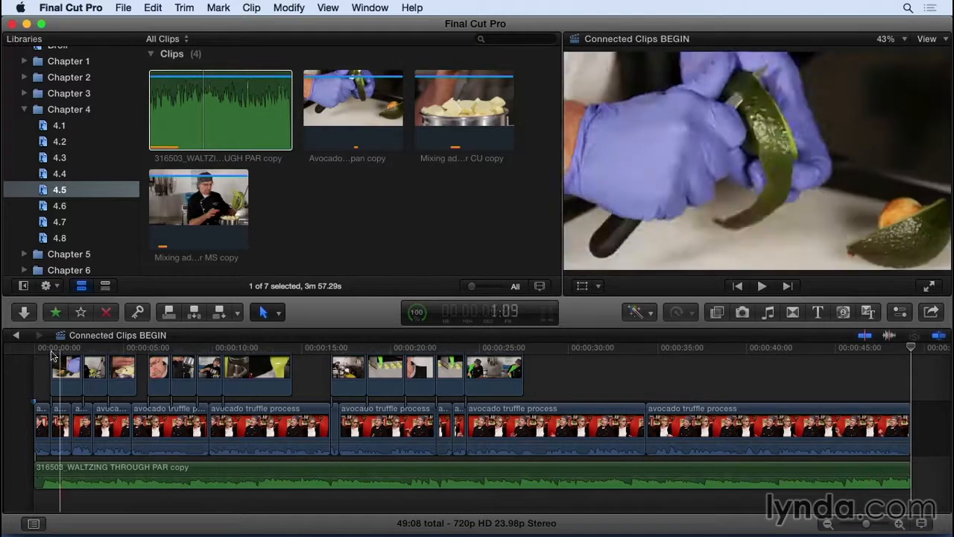
Delete the connected 316503_WALTZING THROUGH PAR copy music clip from beneath the interview.
click(26, 350)
key(super+equal)
key(super+equal)
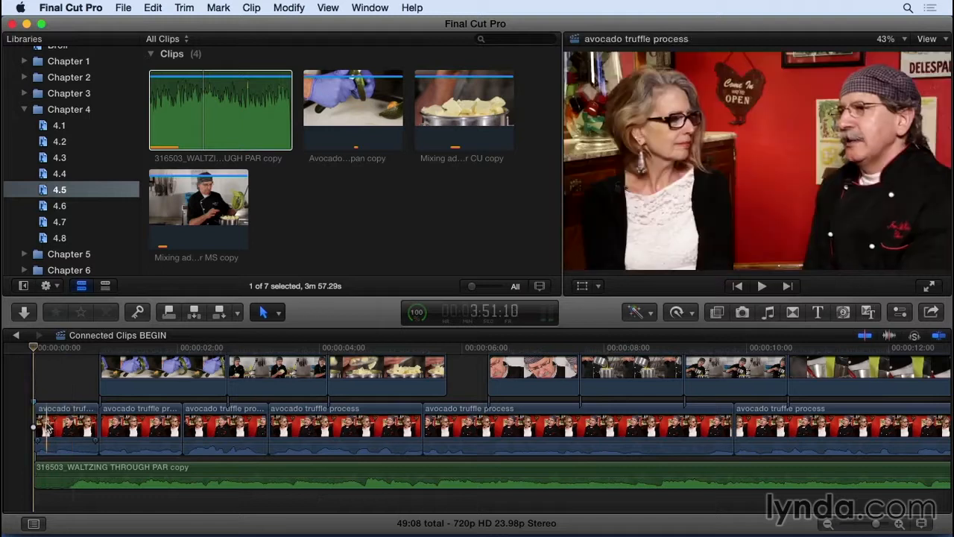
drag(47, 424, 62, 422)
click(79, 468)
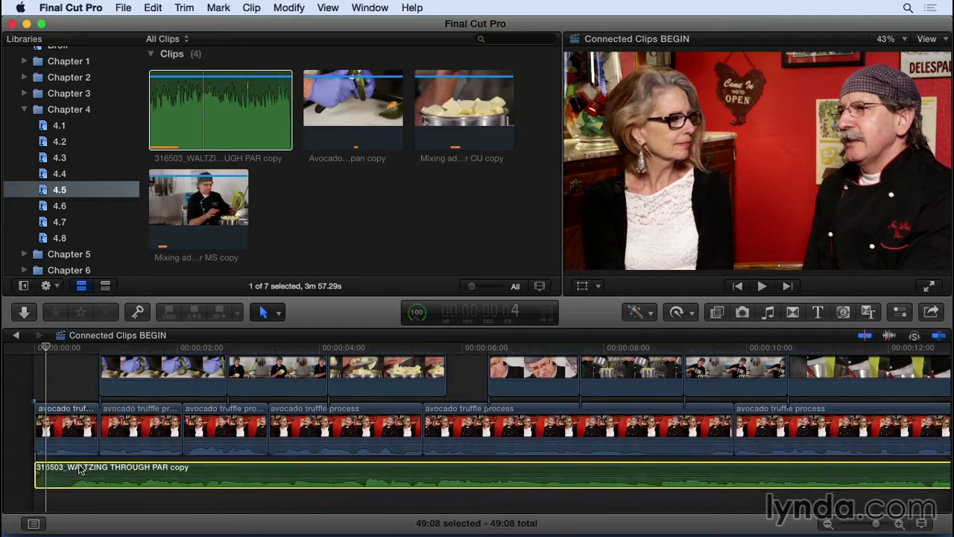
key(Delete)
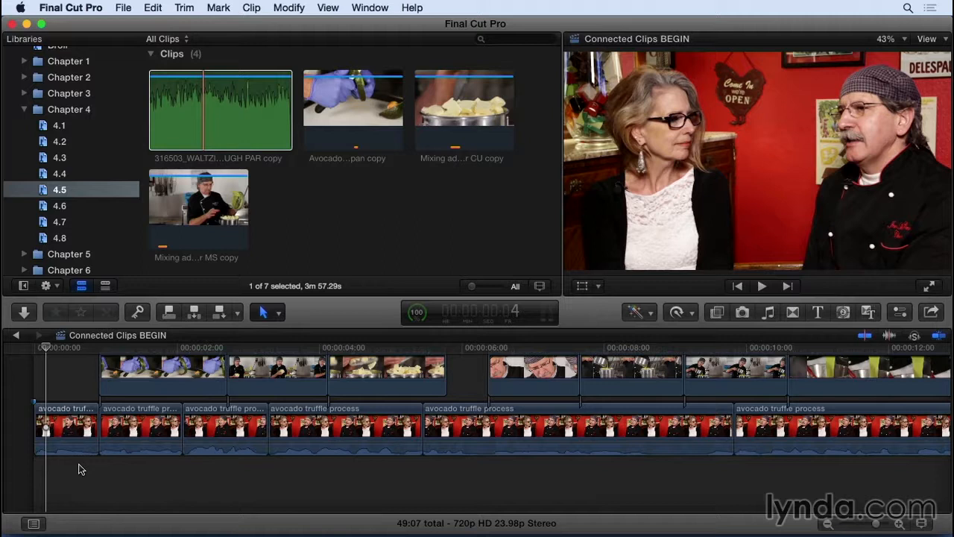
key(super+minus)
key(super+minus)
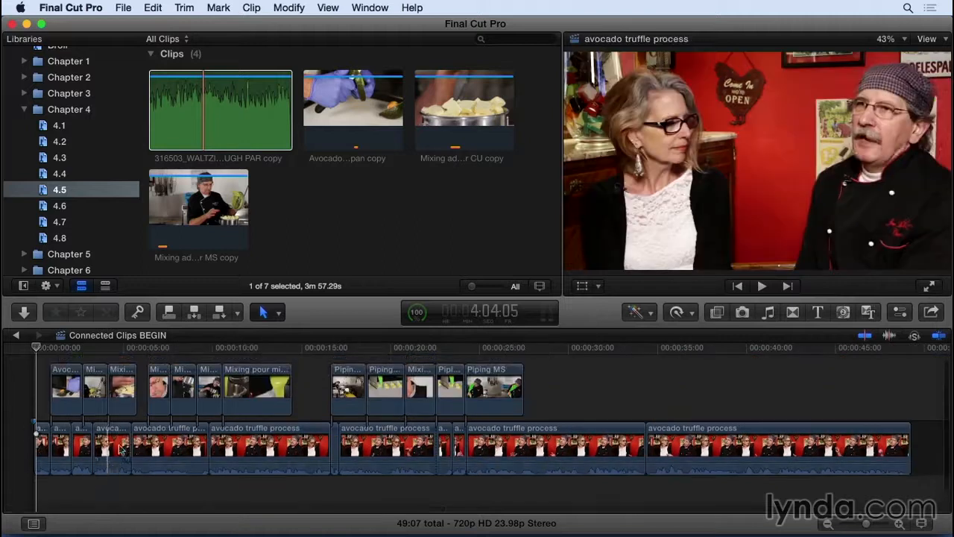